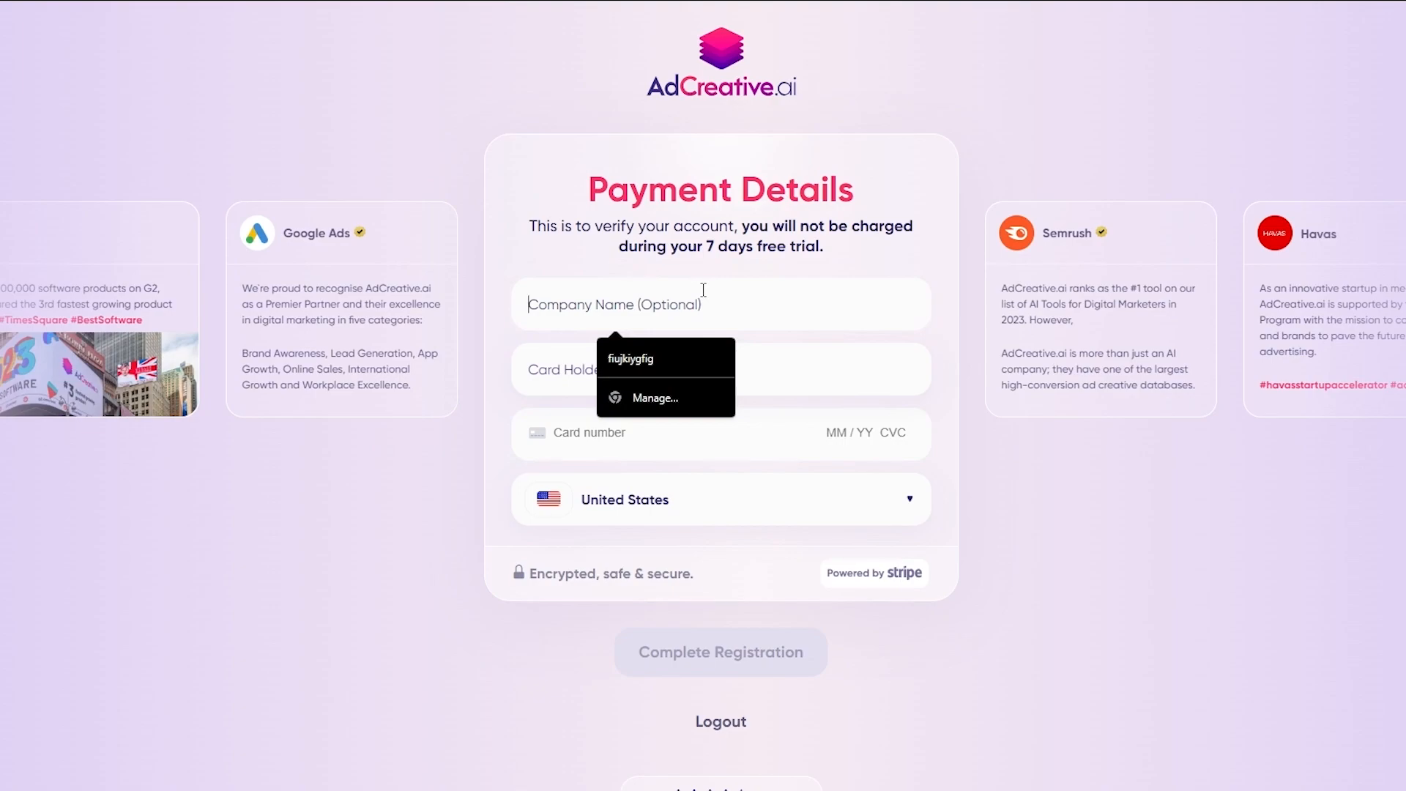
pyautogui.click(833, 381)
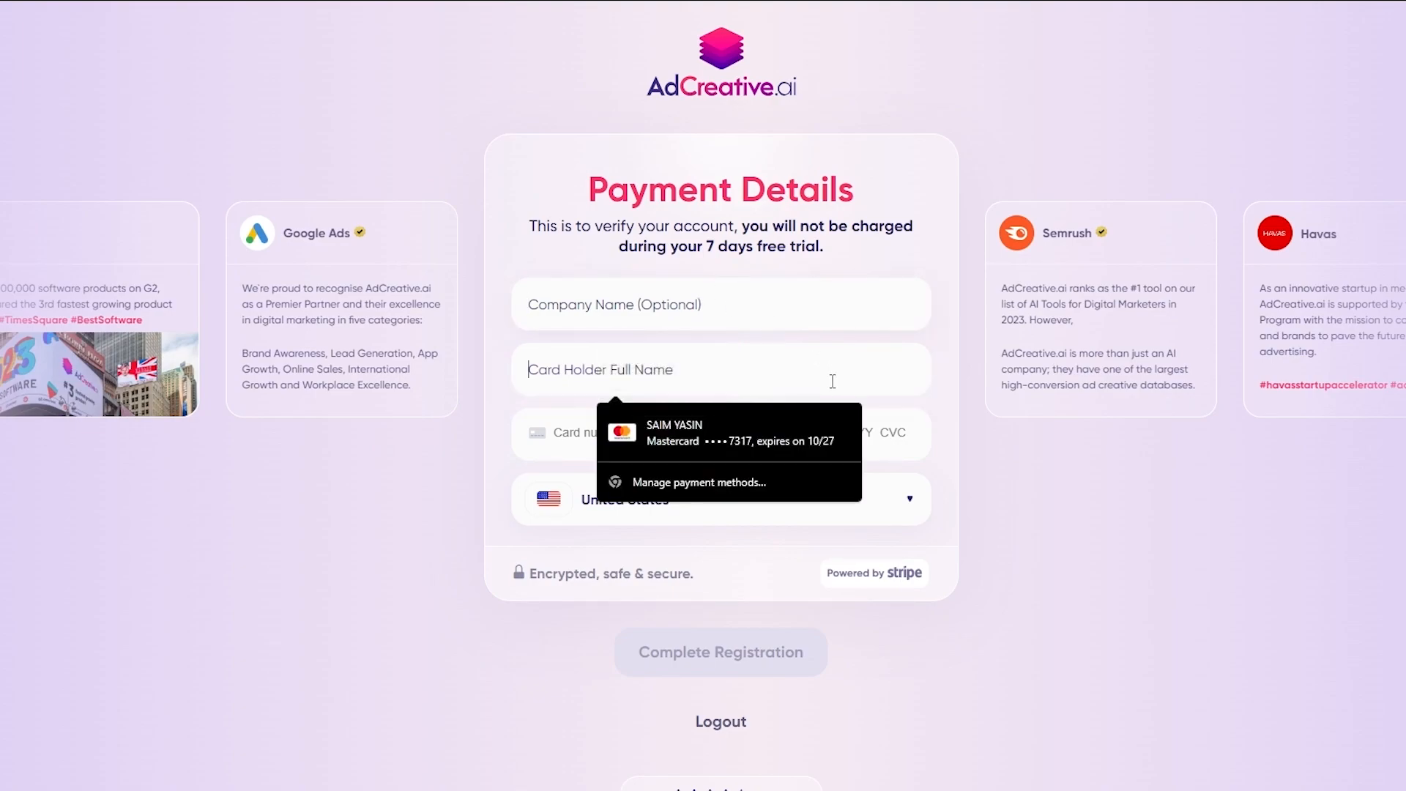
pyautogui.click(733, 199)
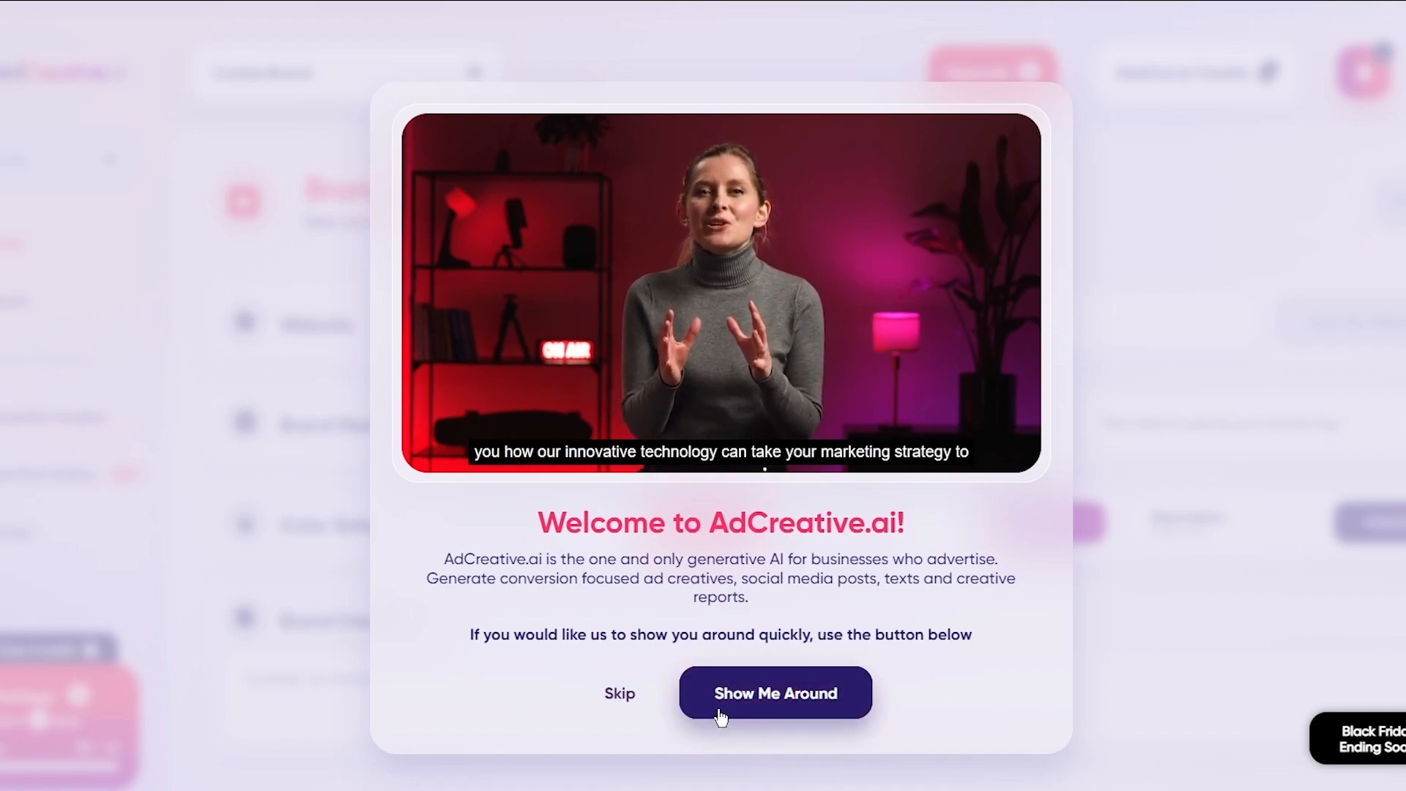
# - Skip the introductory tour offered in the welcome message
pyautogui.click(619, 692)
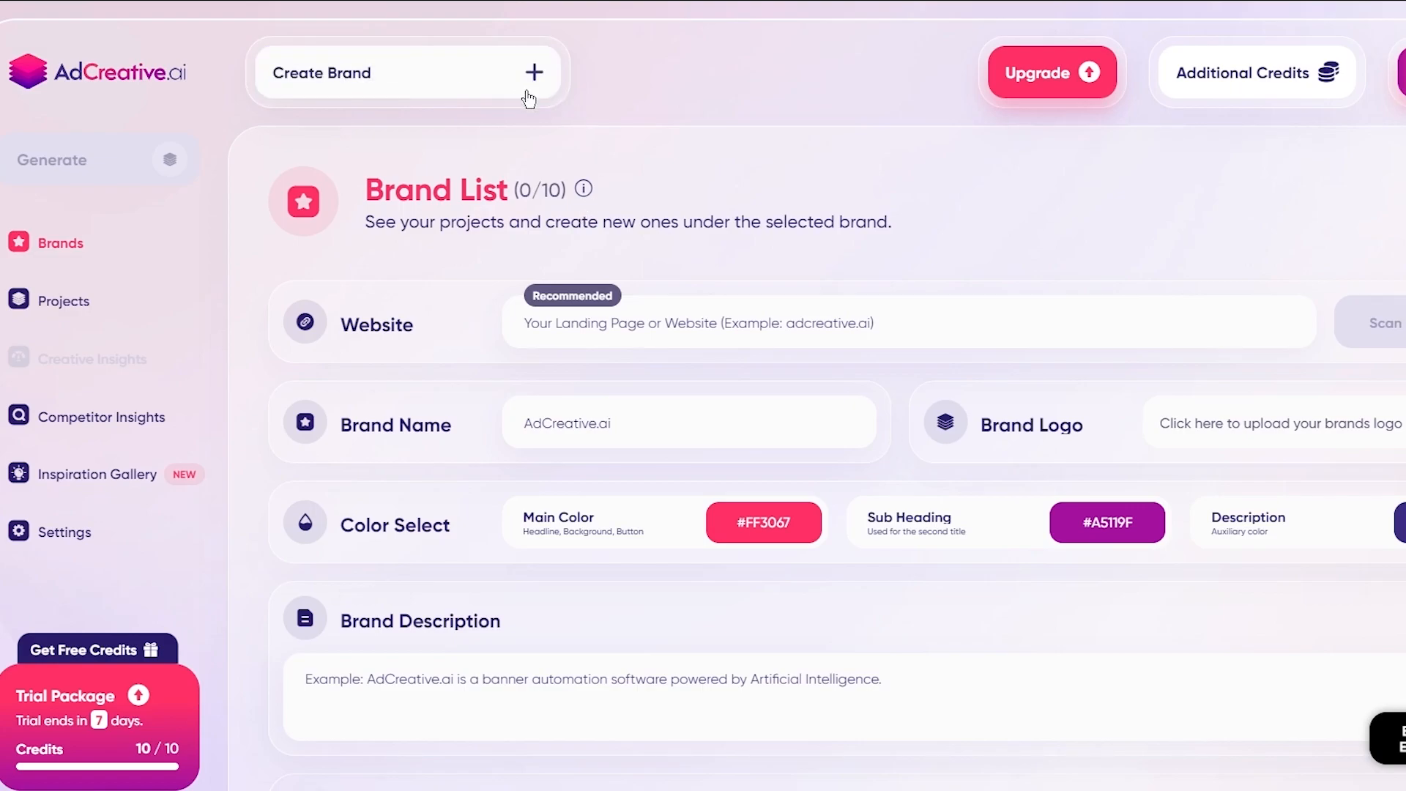
pyautogui.click(600, 334)
pyautogui.write('asd')
pyautogui.press('BackSpace')
pyautogui.press('BackSpace')
pyautogui.press('BackSpace')
# - Name the brand "John's Shoess" and upload the image download_5_-removebg-preview as its logo
pyautogui.click(590, 438)
pyautogui.write("John's Shoess")
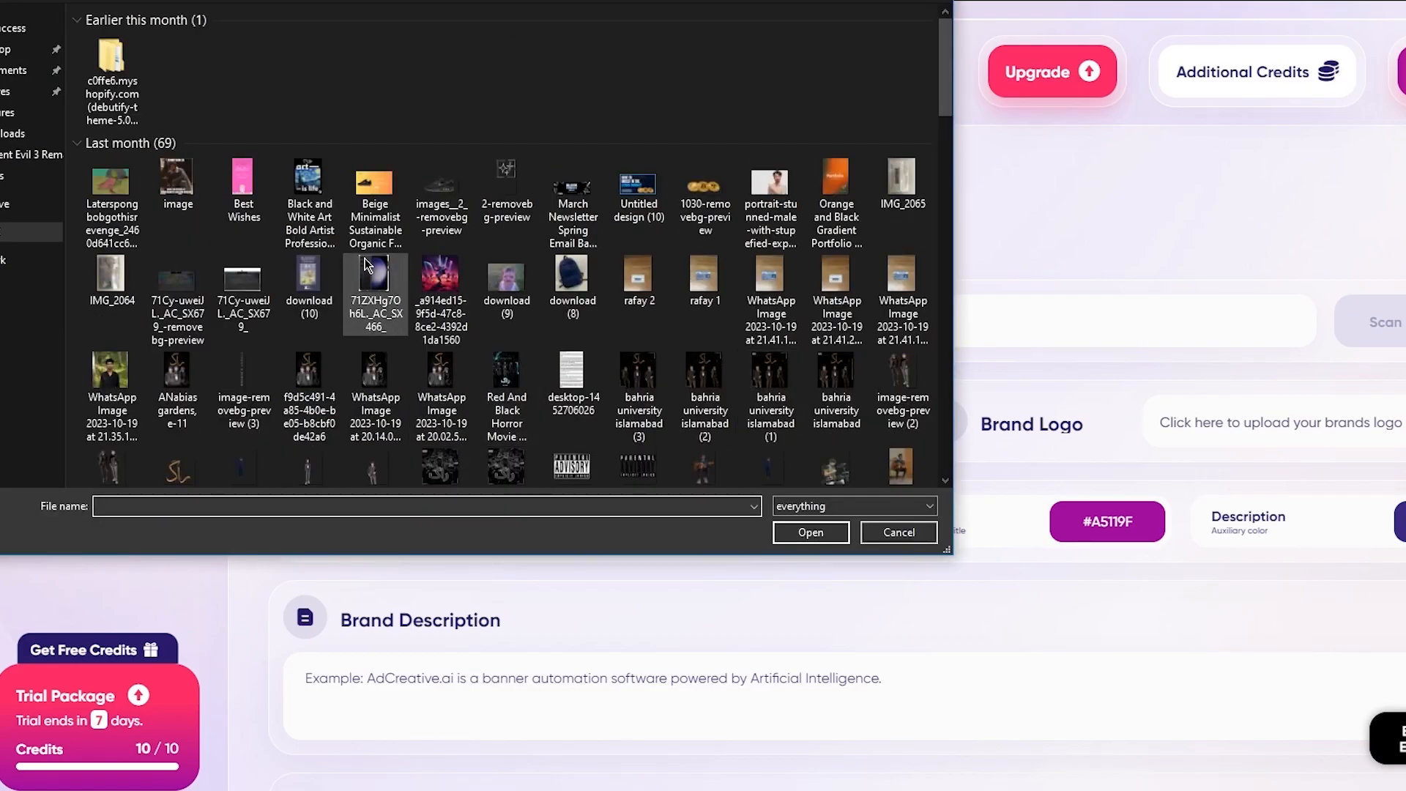
pyautogui.scroll(-6, 575, 336)
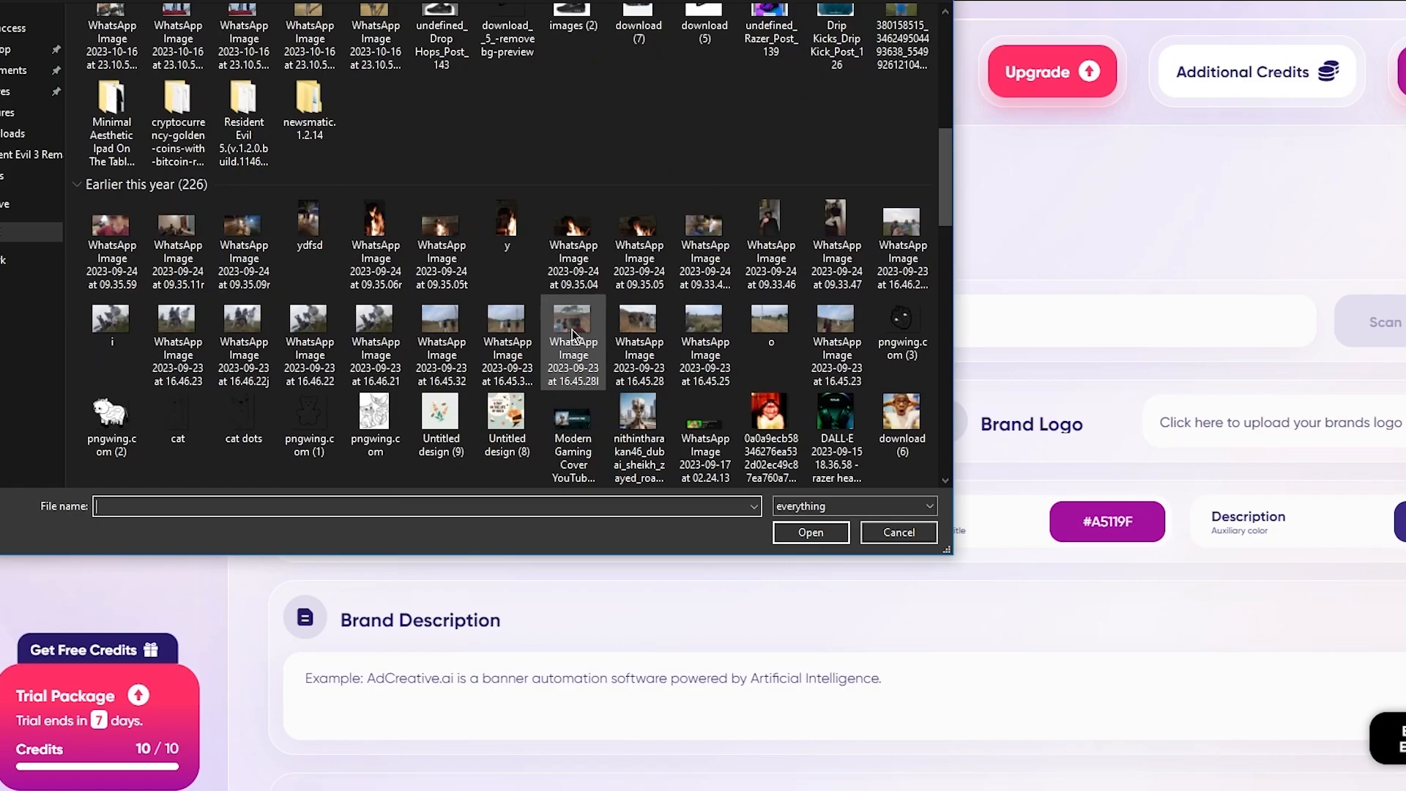
pyautogui.scroll(3, 573, 335)
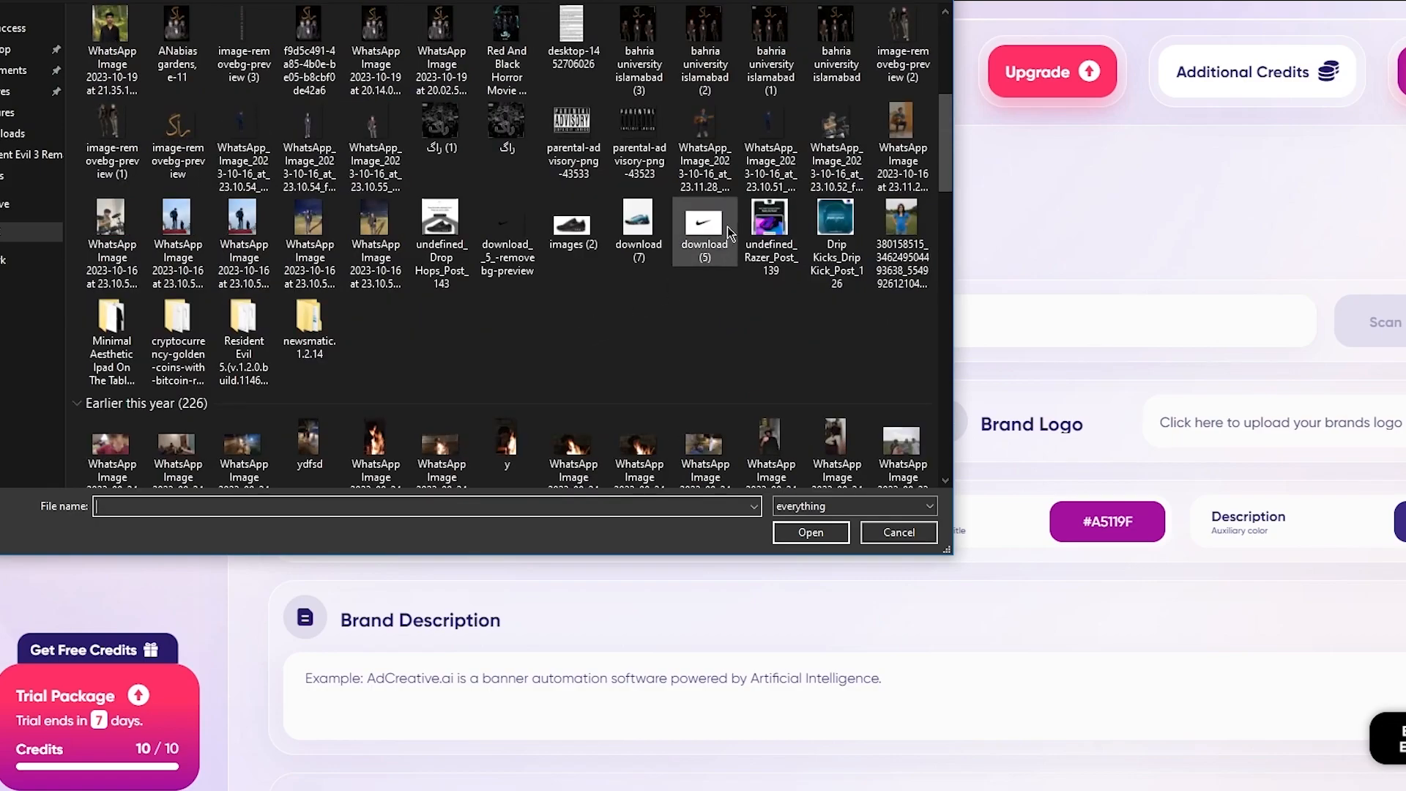
pyautogui.doubleClick(524, 220)
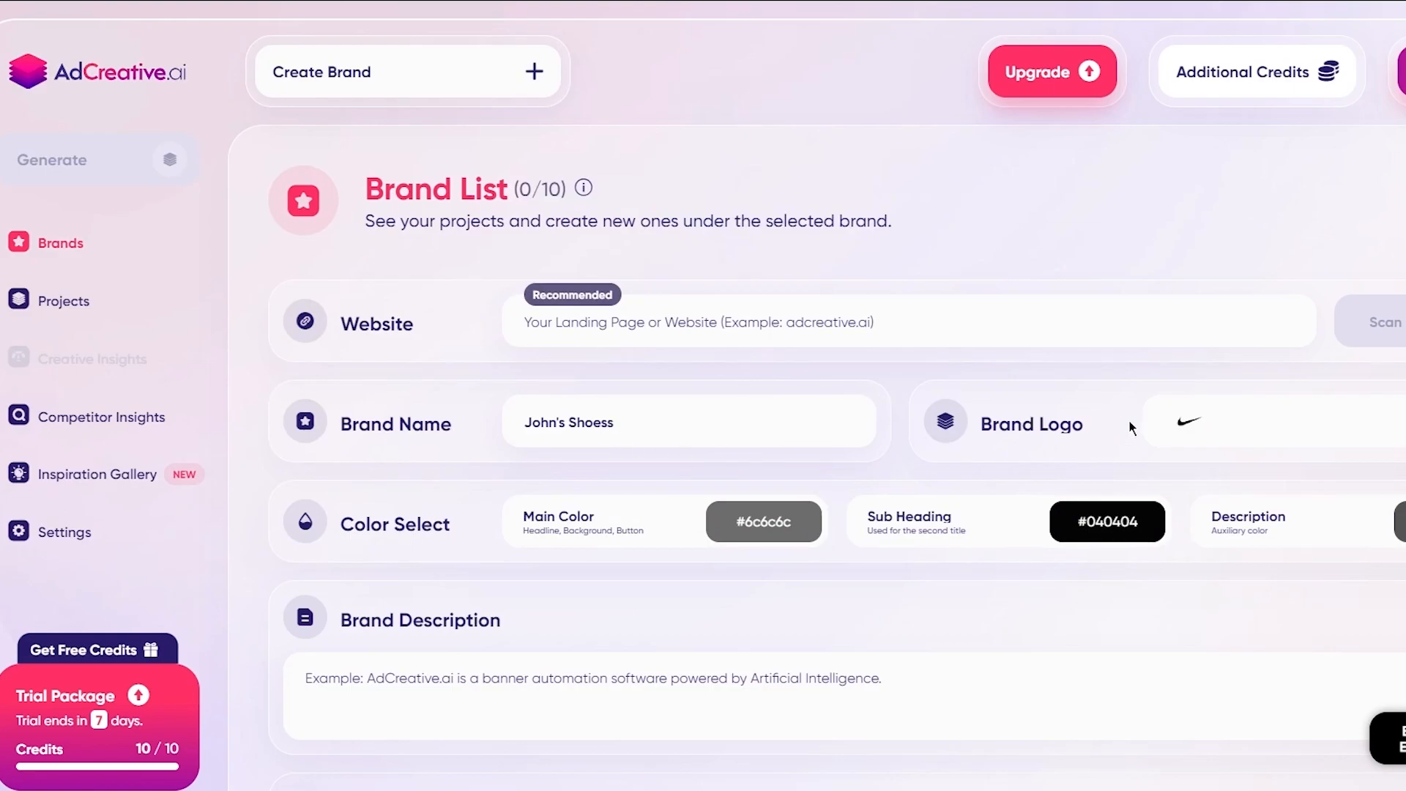
# - Complete the brand form and create the brand
pyautogui.scroll(-3, 806, 543)
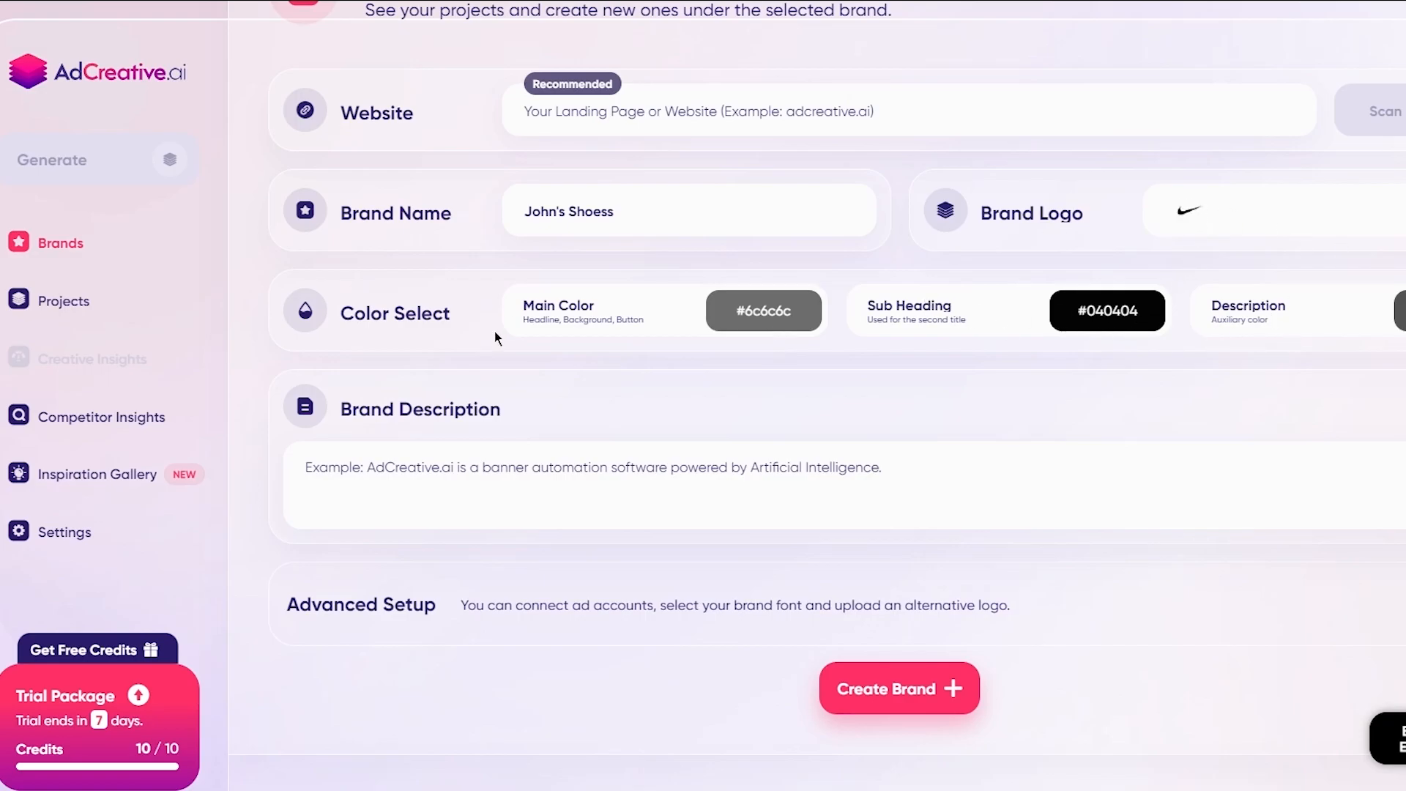
pyautogui.click(509, 455)
pyautogui.click(900, 687)
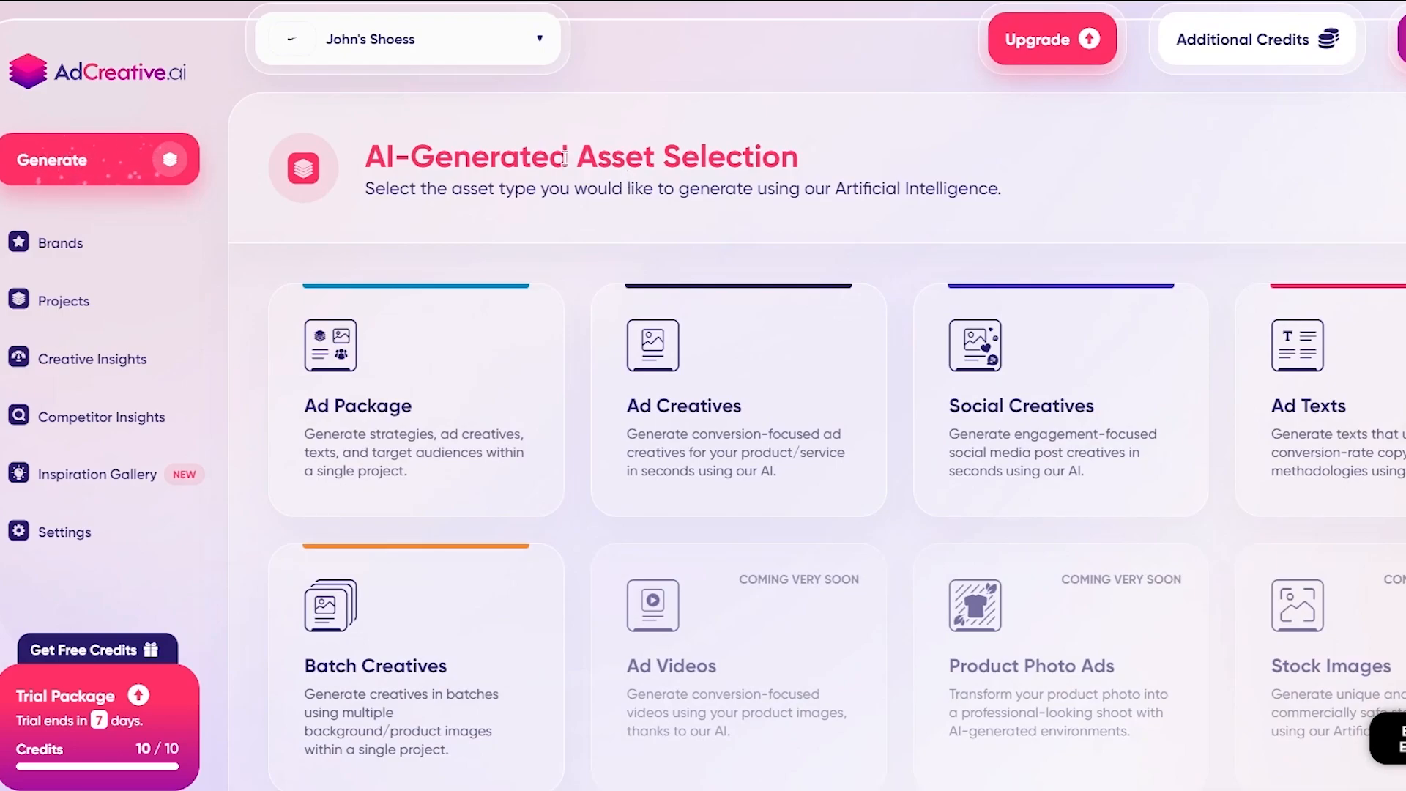
# - Look over the brand list and the project list of the new brand
pyautogui.click(96, 236)
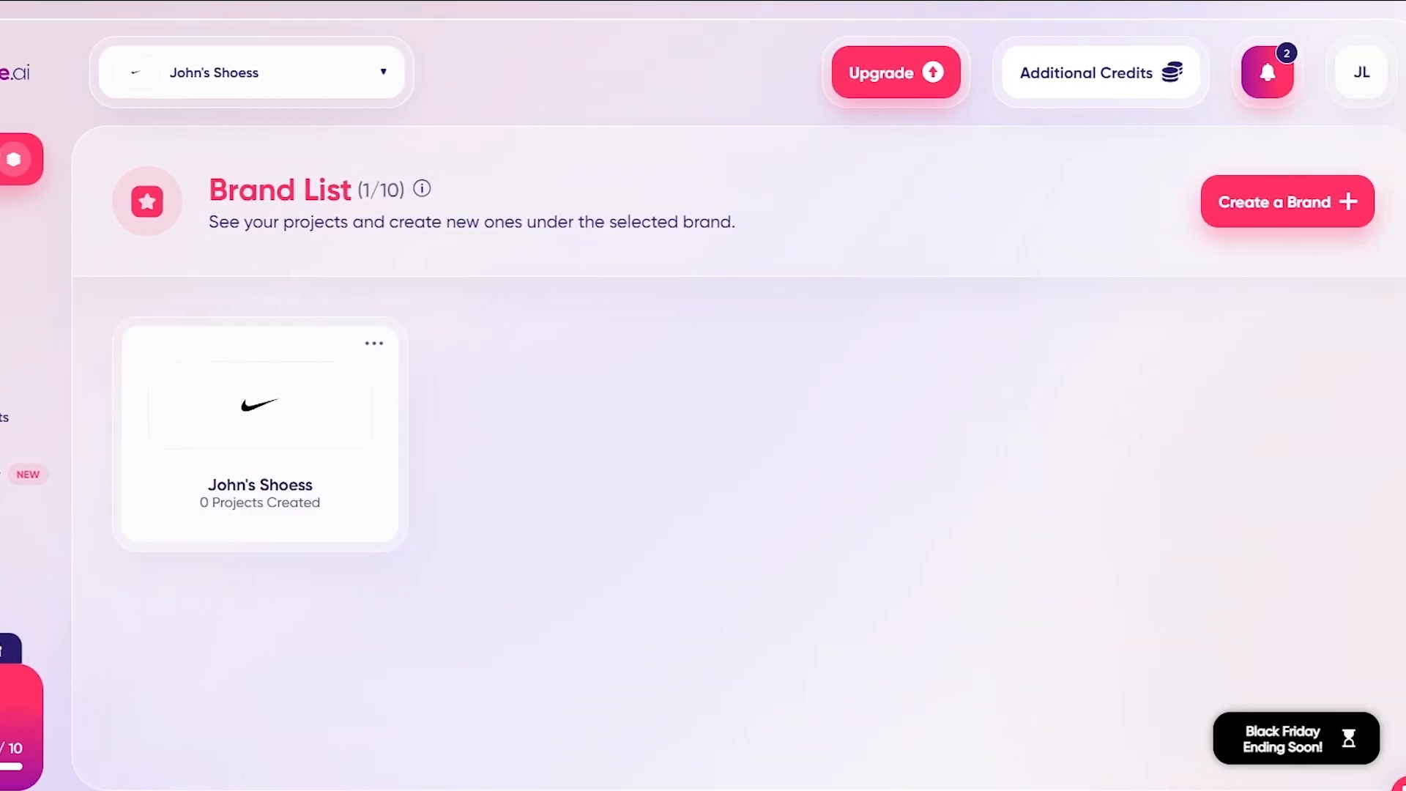
pyautogui.click(3, 302)
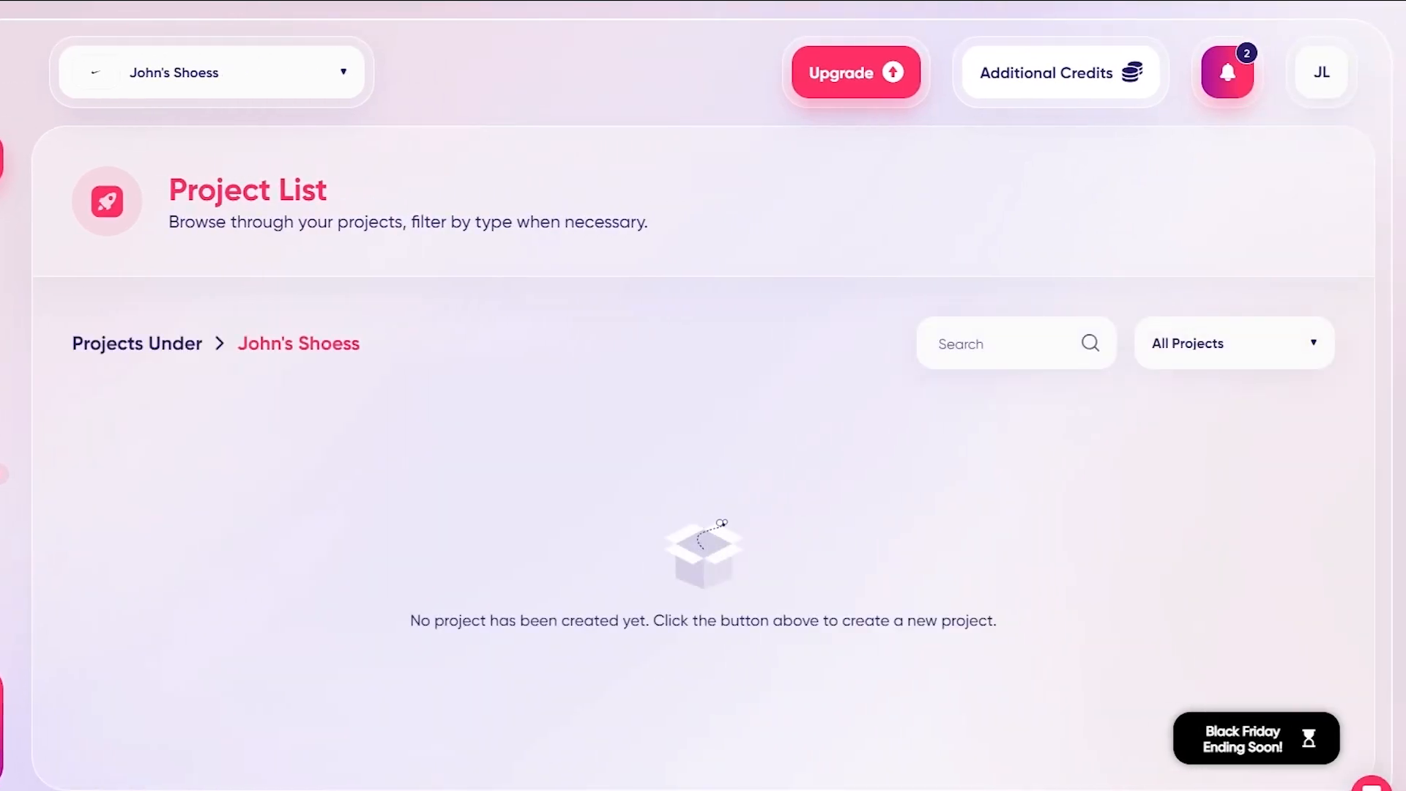
pyautogui.click(1, 258)
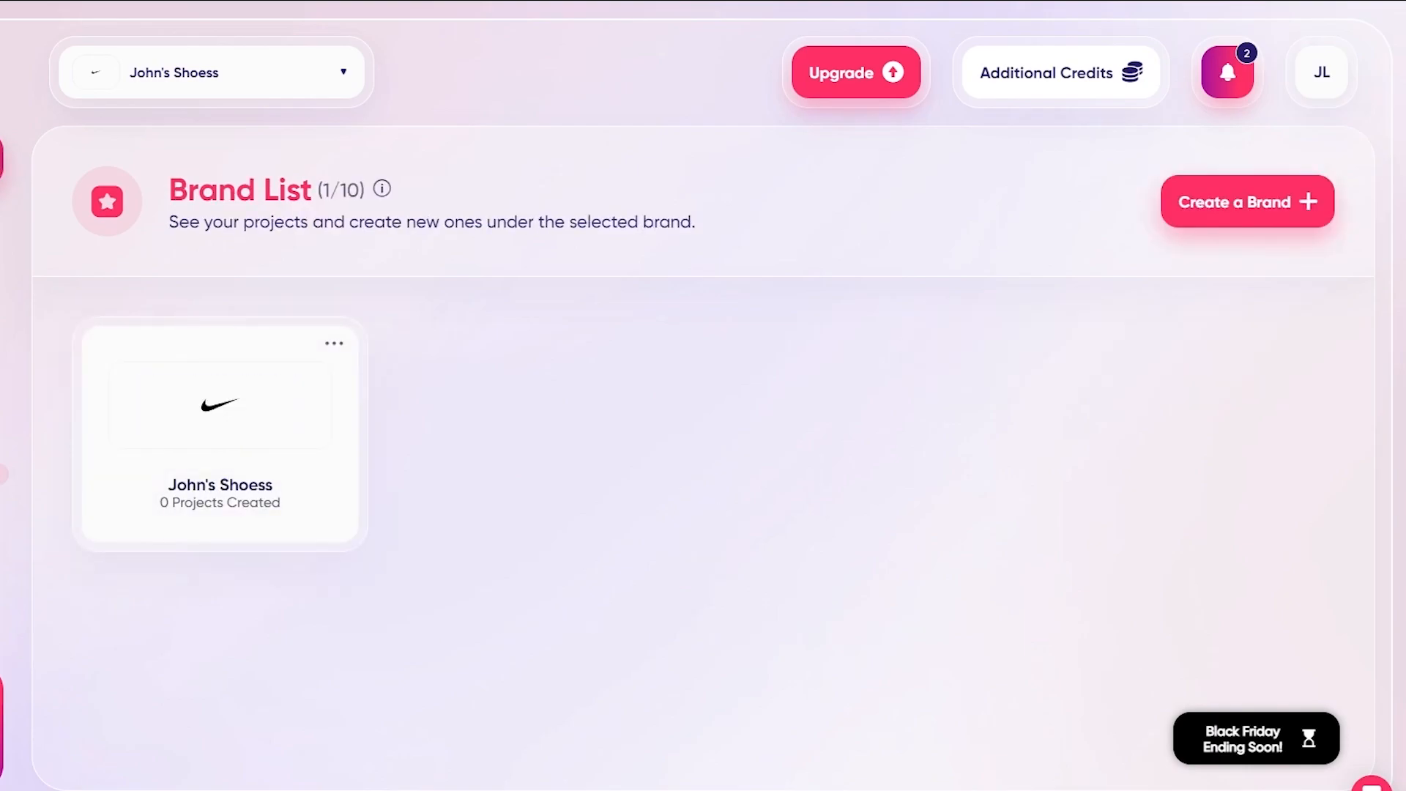
# - Start generating assets for the brand and choose Ad Creatives as the asset type
pyautogui.click(1, 160)
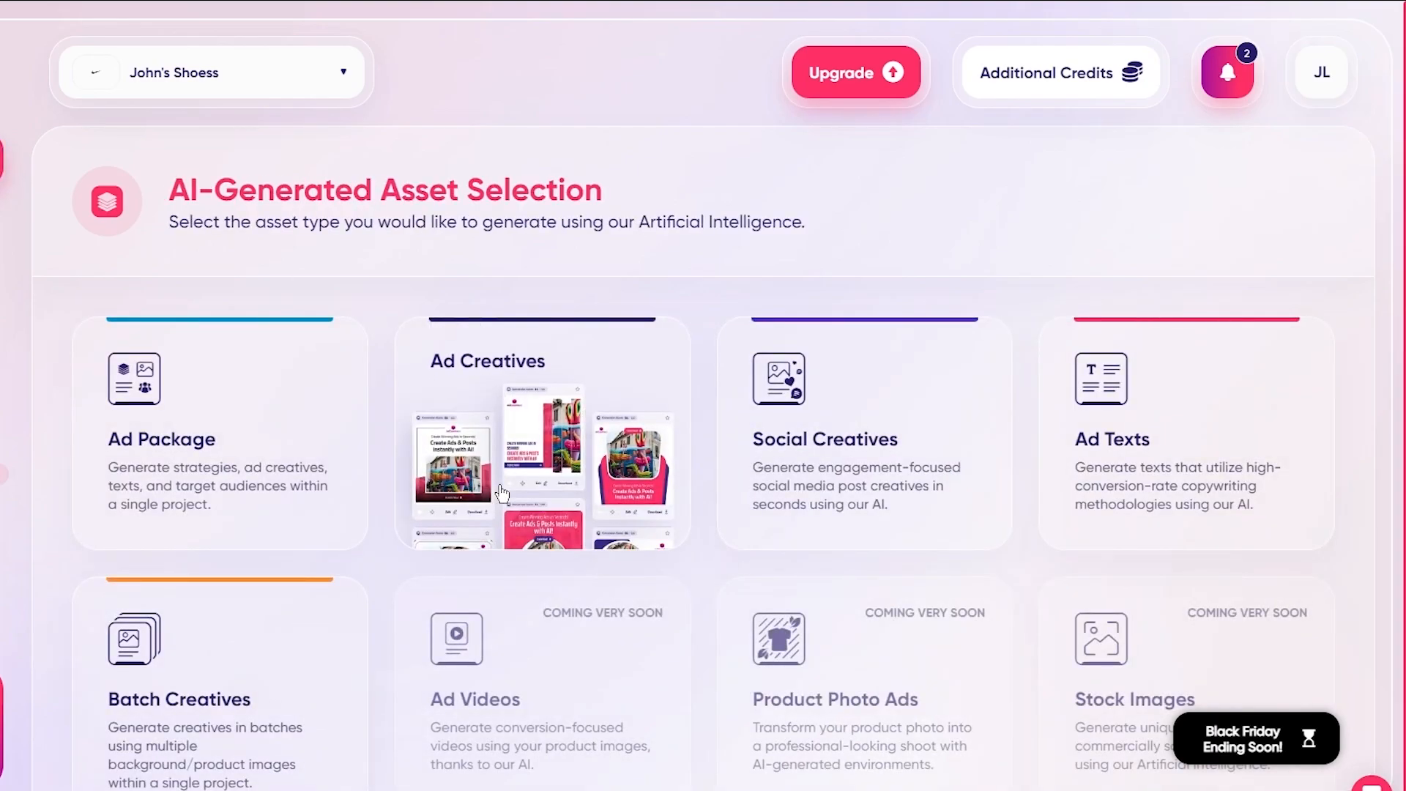
pyautogui.scroll(-1, 462, 486)
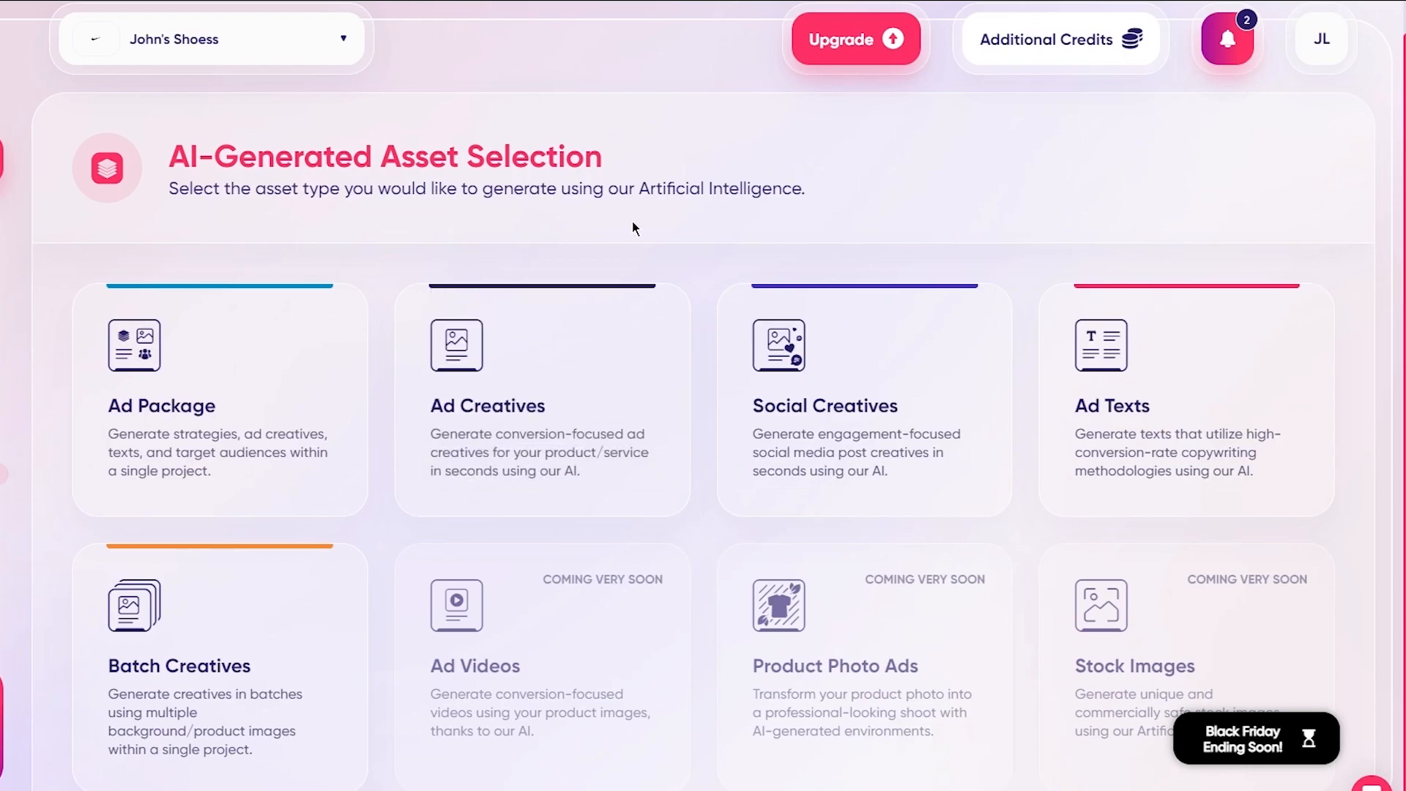
pyautogui.click(608, 358)
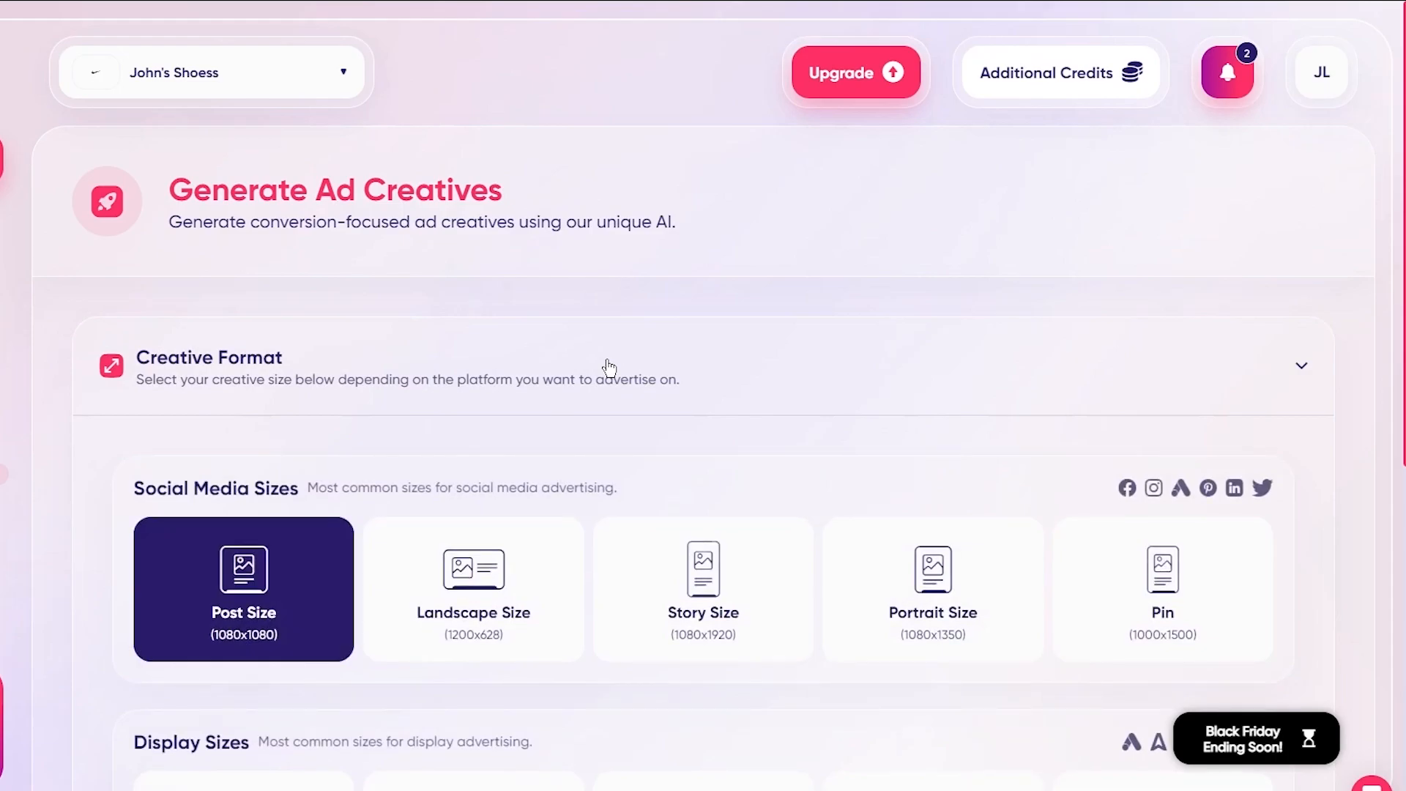
# - Keep the Post Size (1080x1080) creative format and continue to the on-image texts, dismissing the guidance tips
pyautogui.scroll(-3, 553, 442)
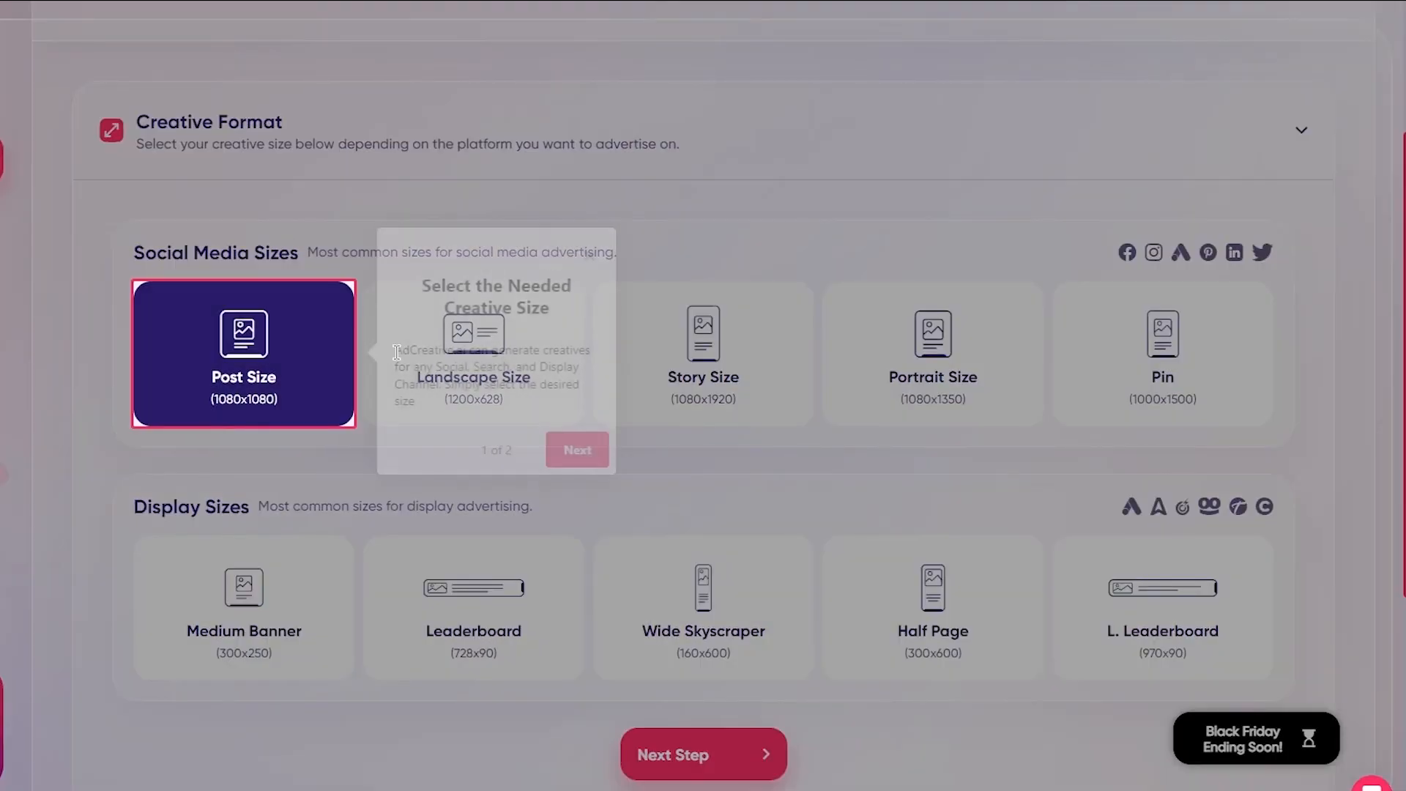
pyautogui.click(583, 256)
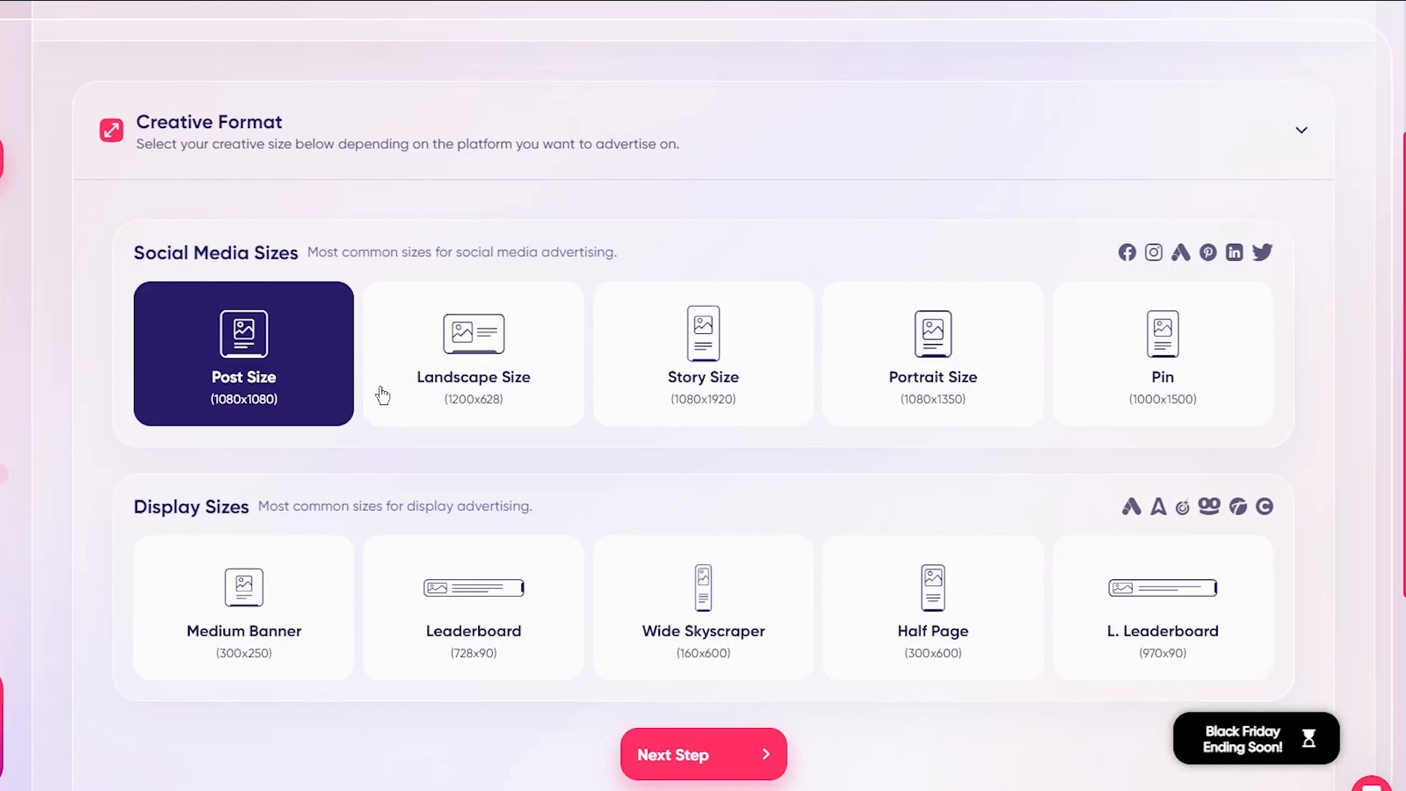
pyautogui.scroll(-5, 184, 334)
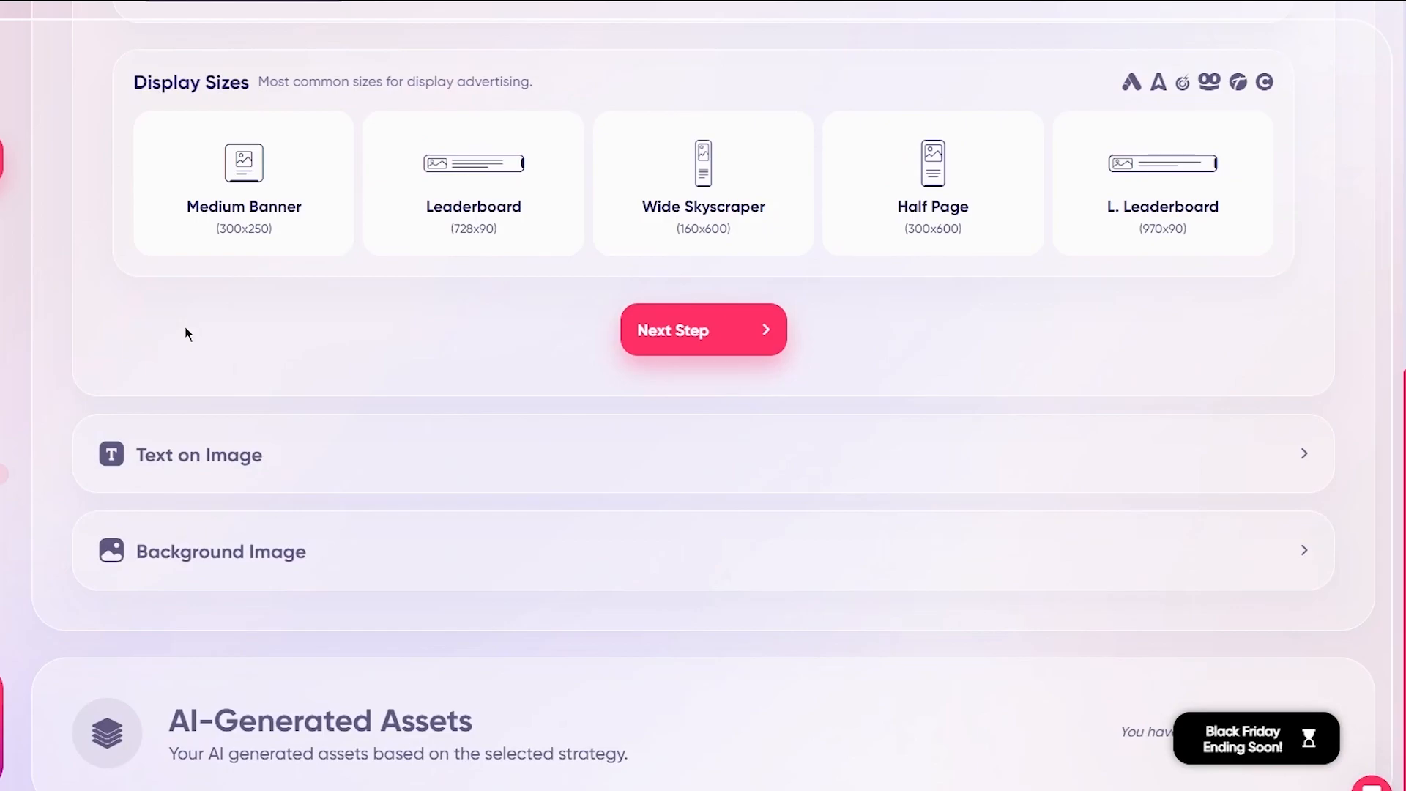
pyautogui.click(695, 329)
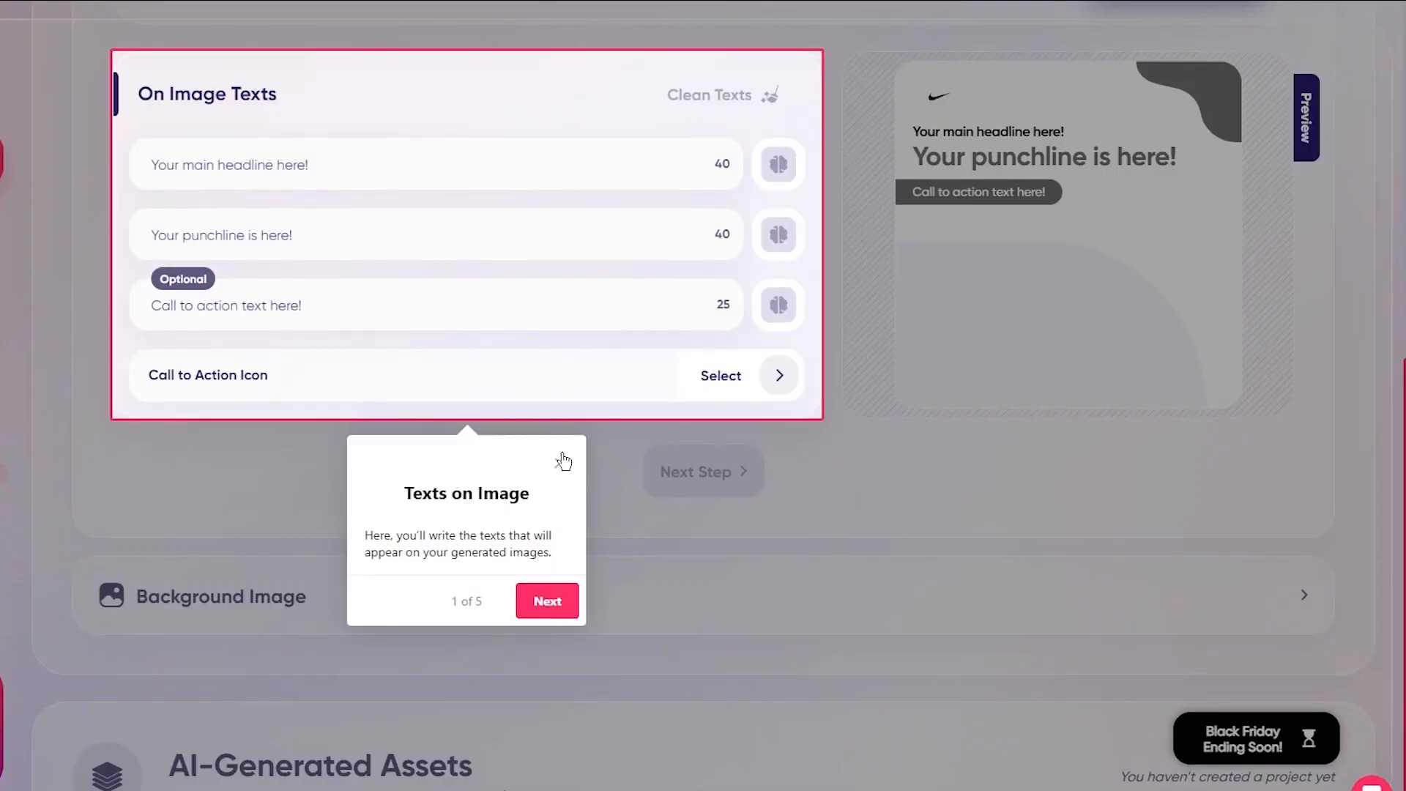
pyautogui.click(565, 460)
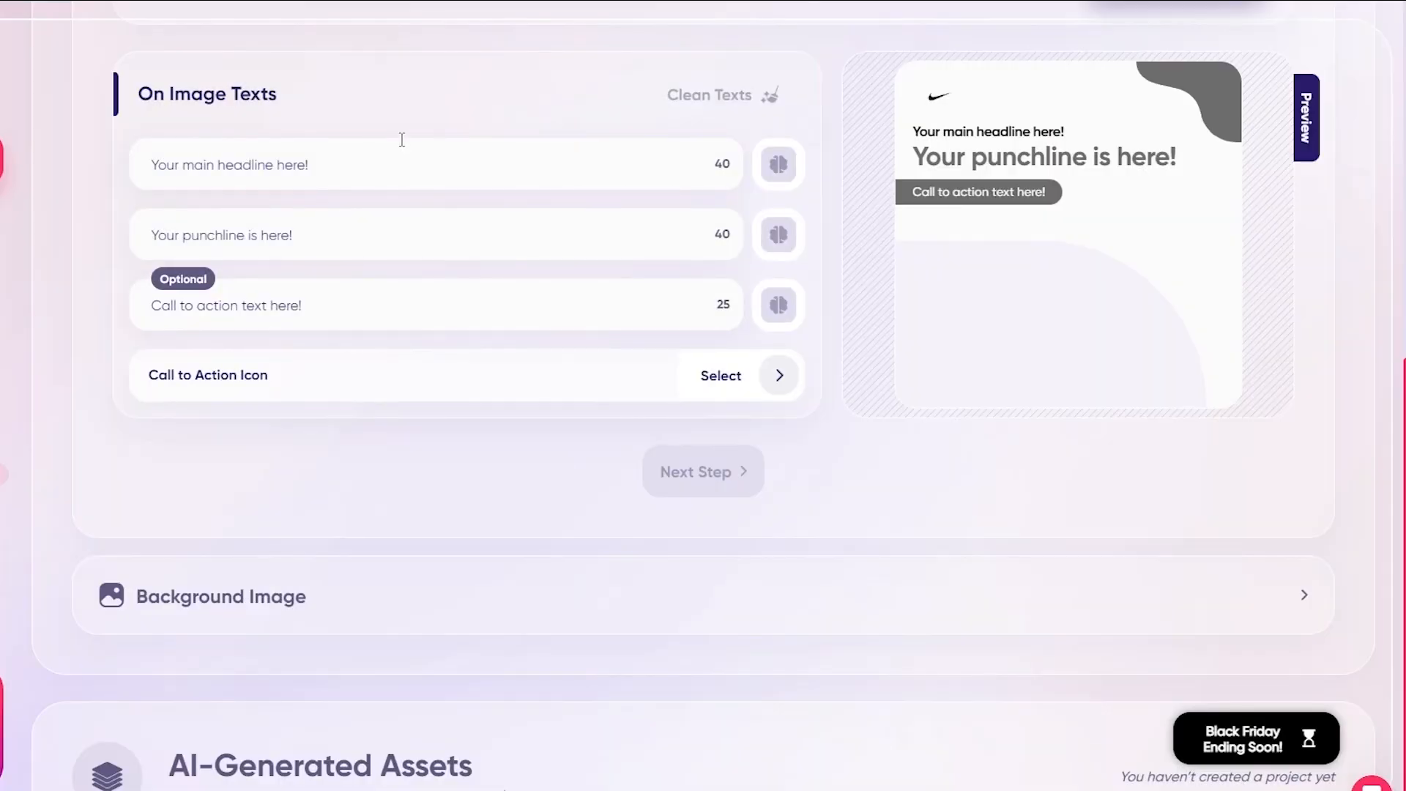
# - Set the main headline to "The ultimate shoe haven", then rewrite it with the Luxurious sentiment and accept the suggestion
pyautogui.click(404, 167)
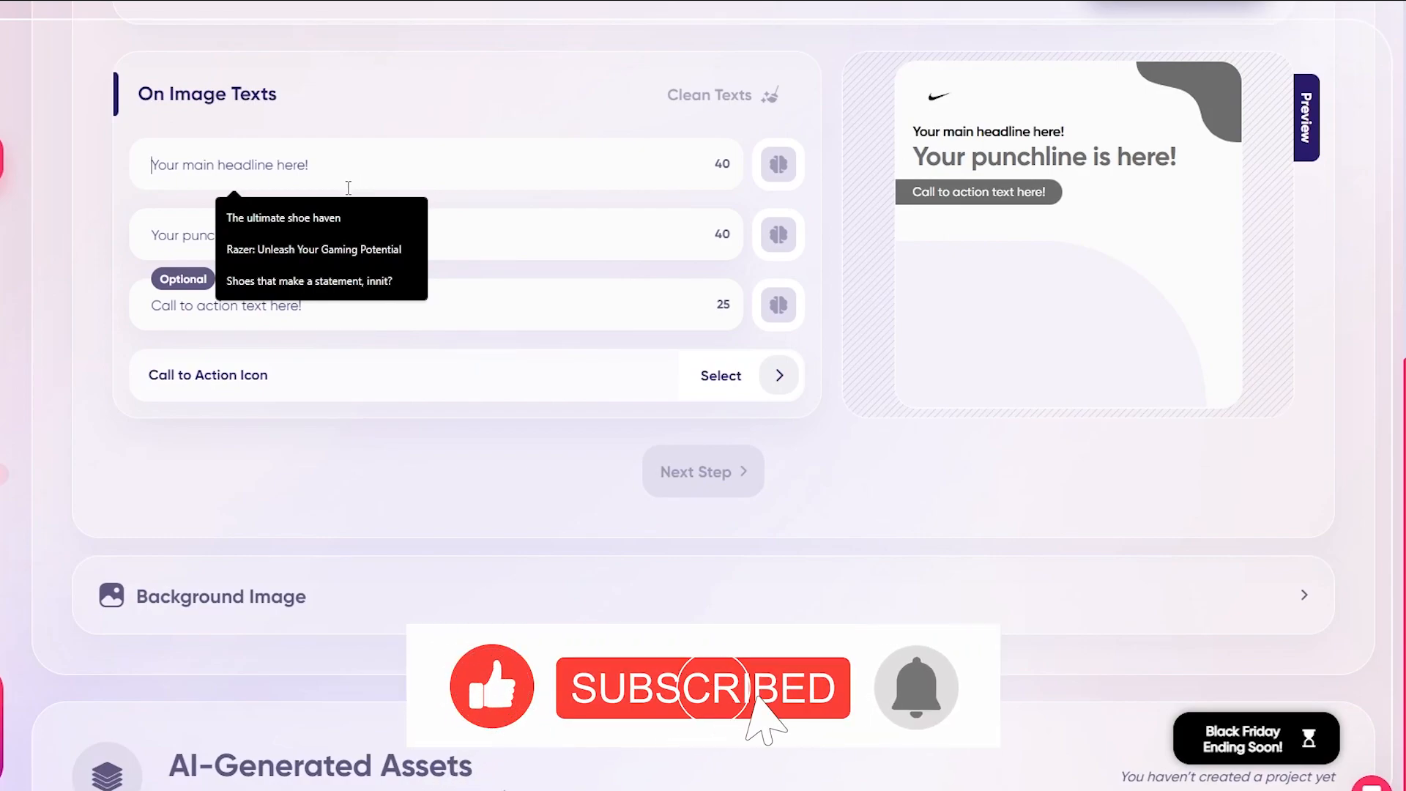
pyautogui.click(341, 212)
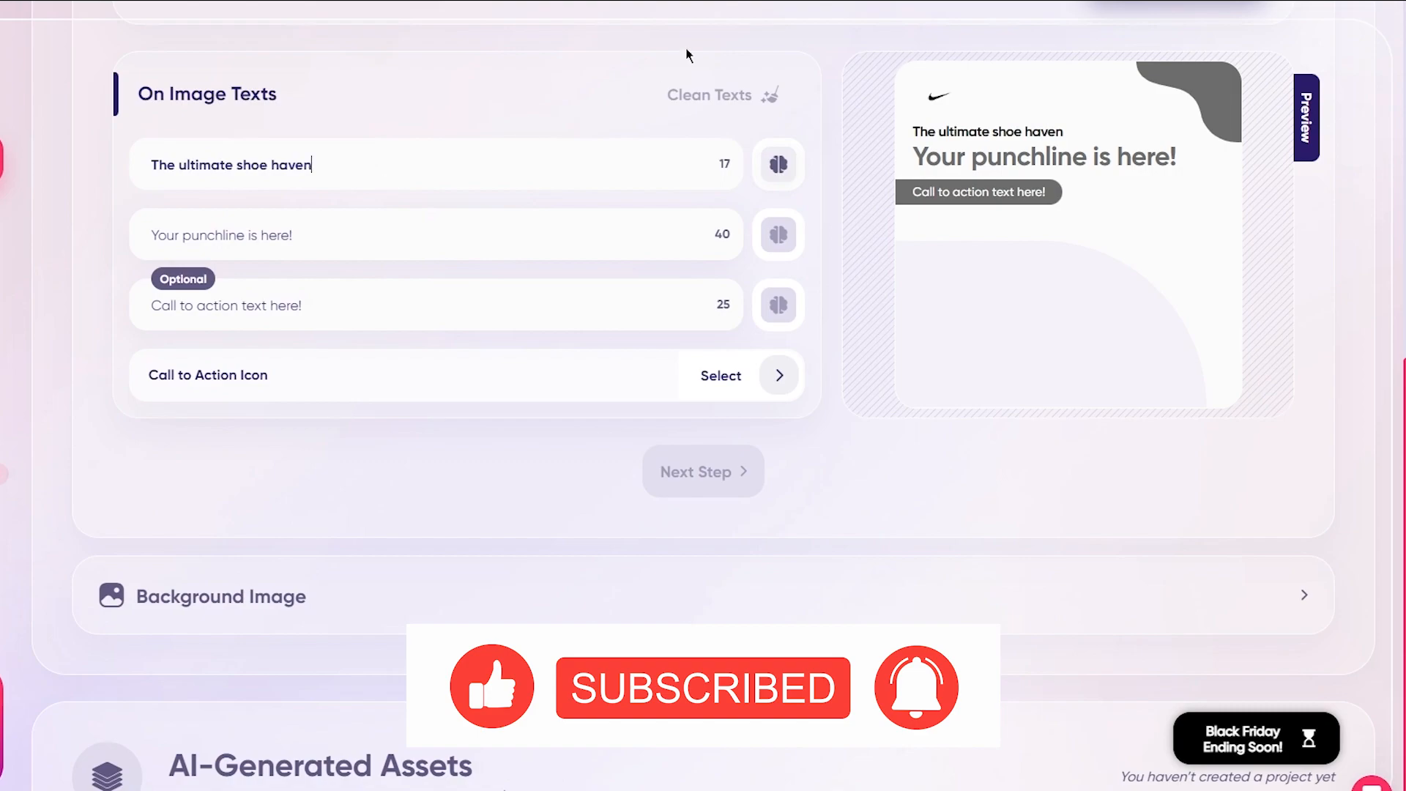
pyautogui.click(768, 170)
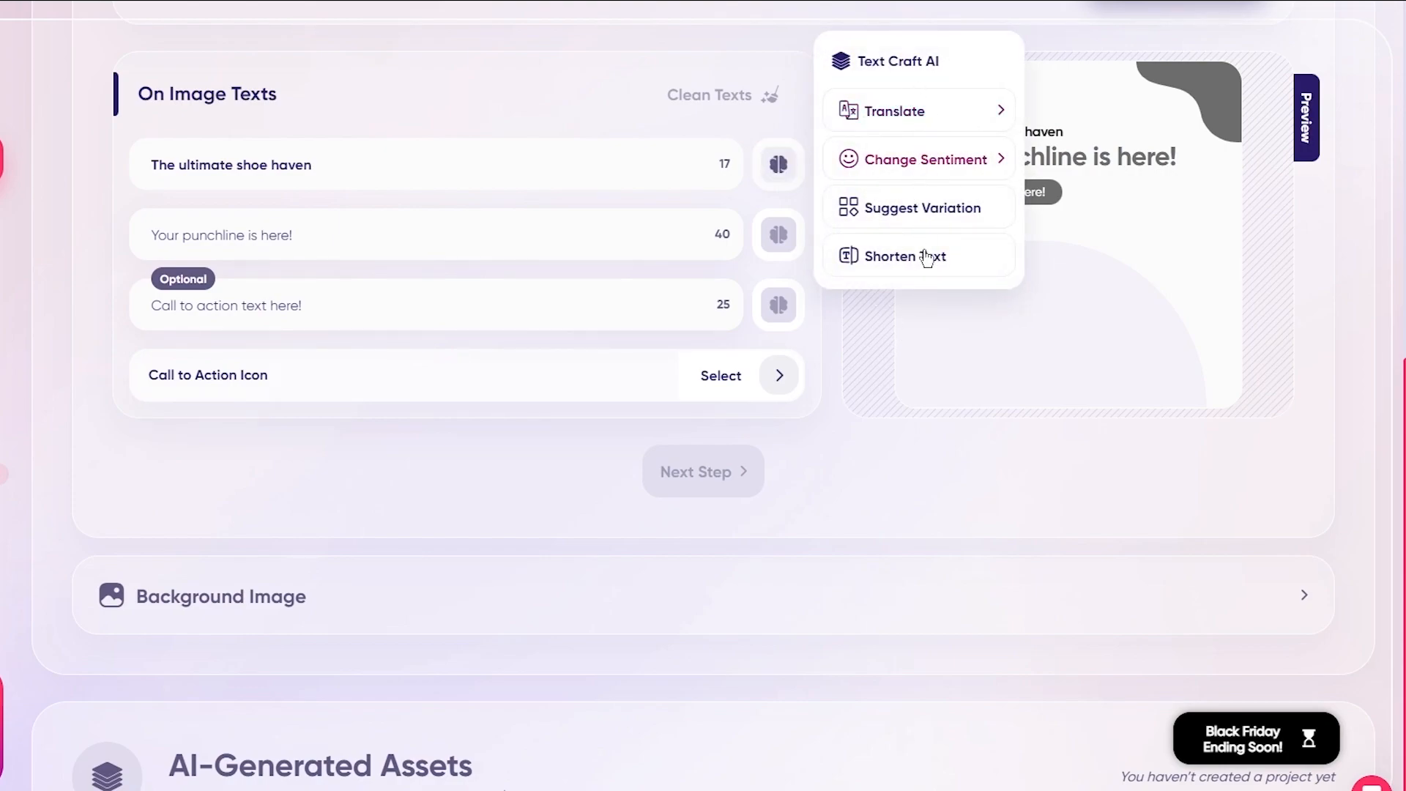
pyautogui.click(950, 132)
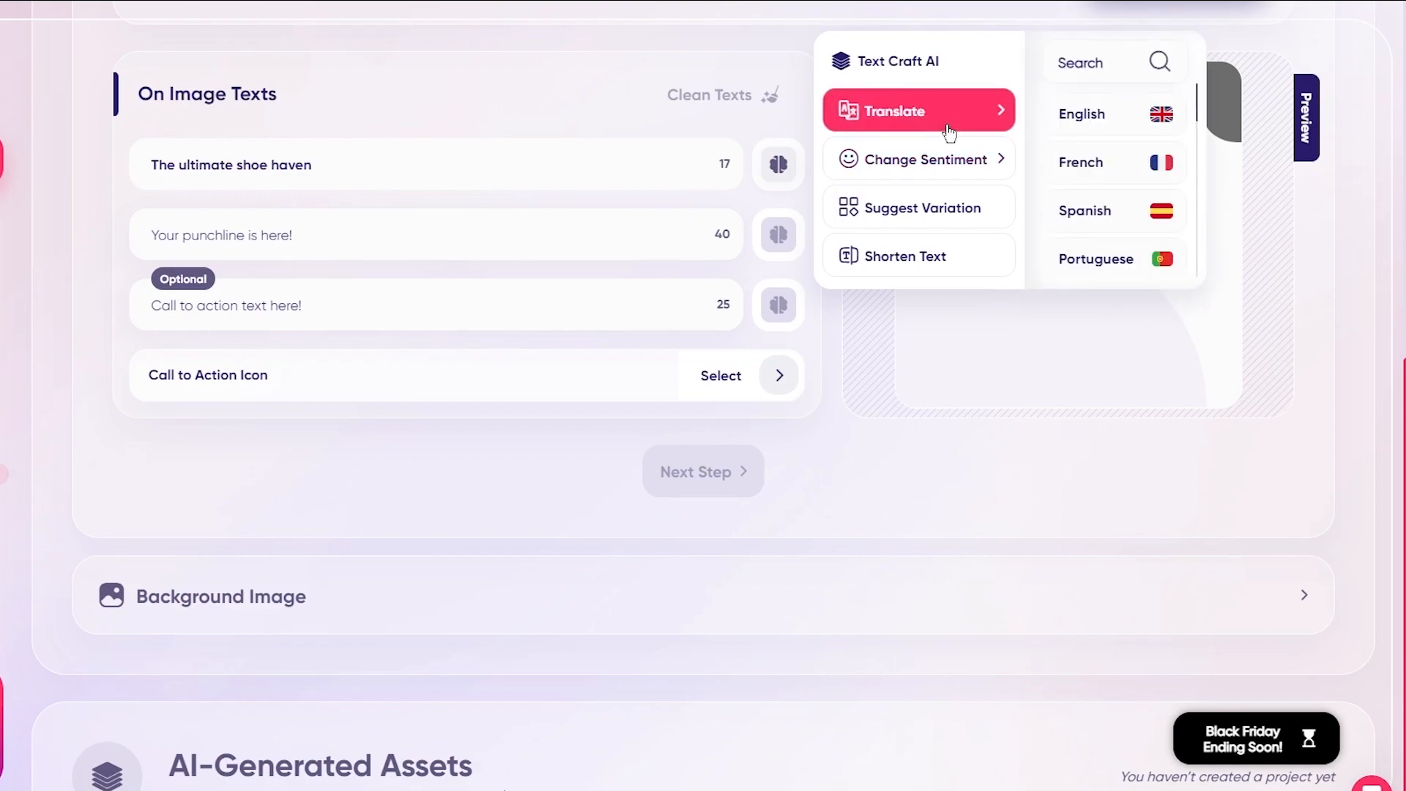
pyautogui.click(947, 174)
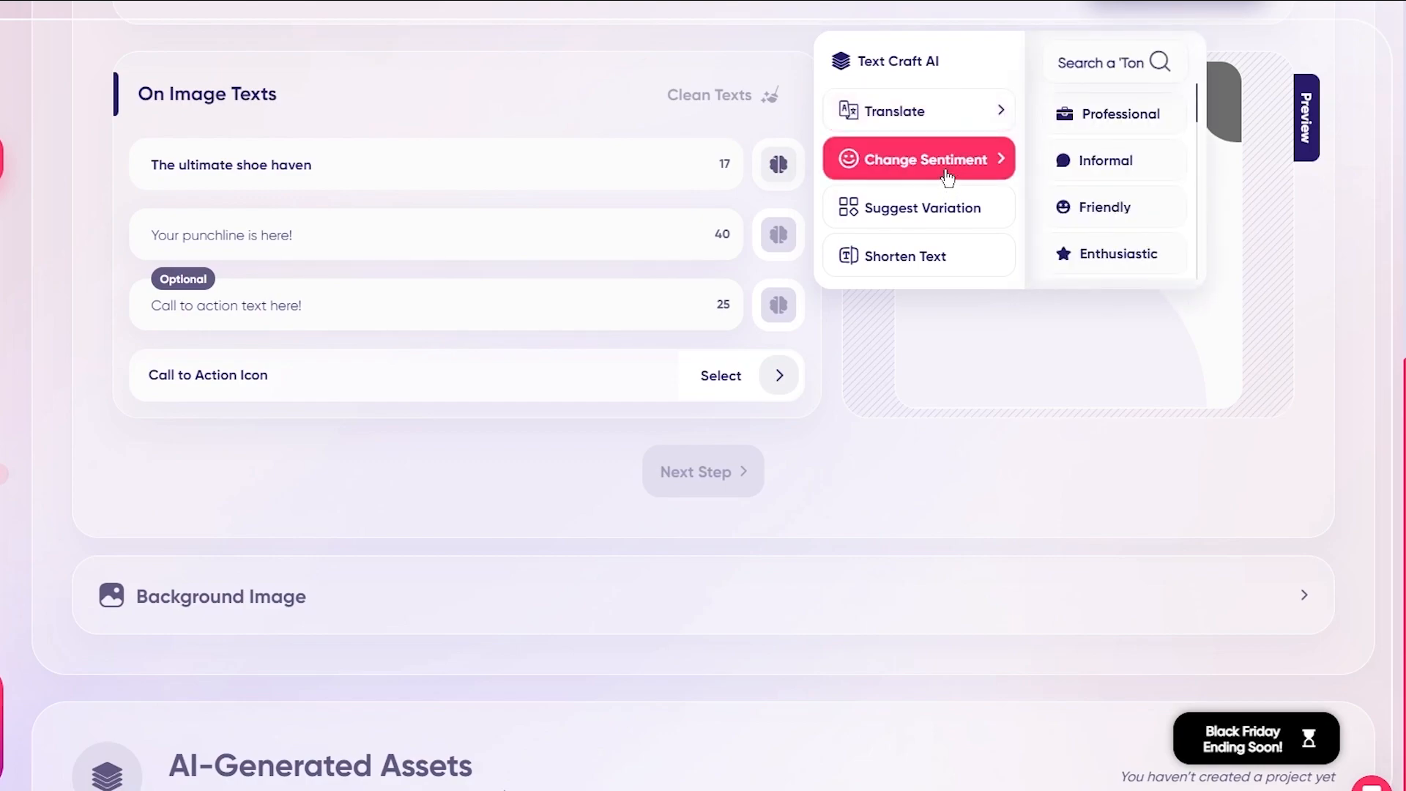
pyautogui.scroll(-1, 1089, 154)
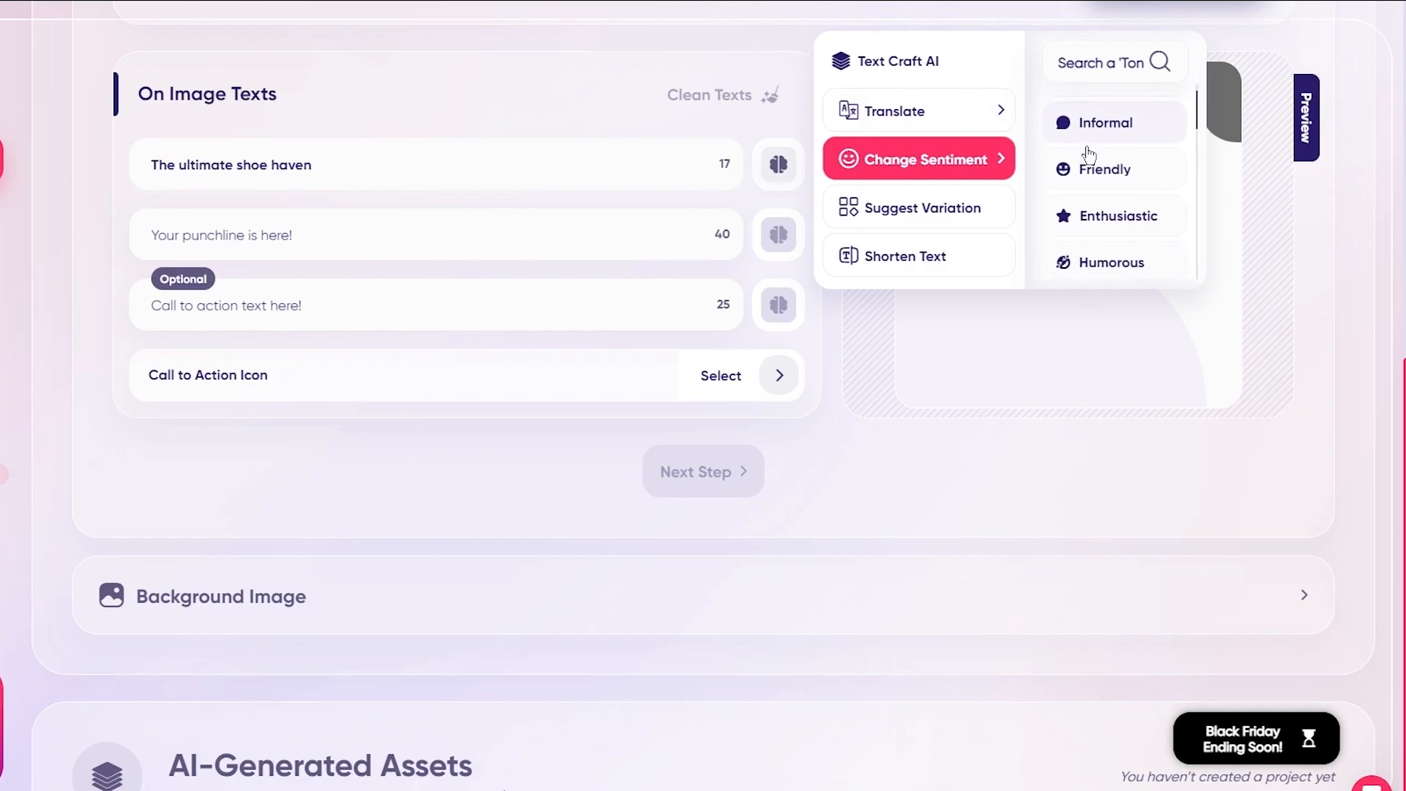
pyautogui.scroll(-1, 1089, 154)
pyautogui.scroll(-4, 1090, 154)
pyautogui.scroll(3, 1089, 154)
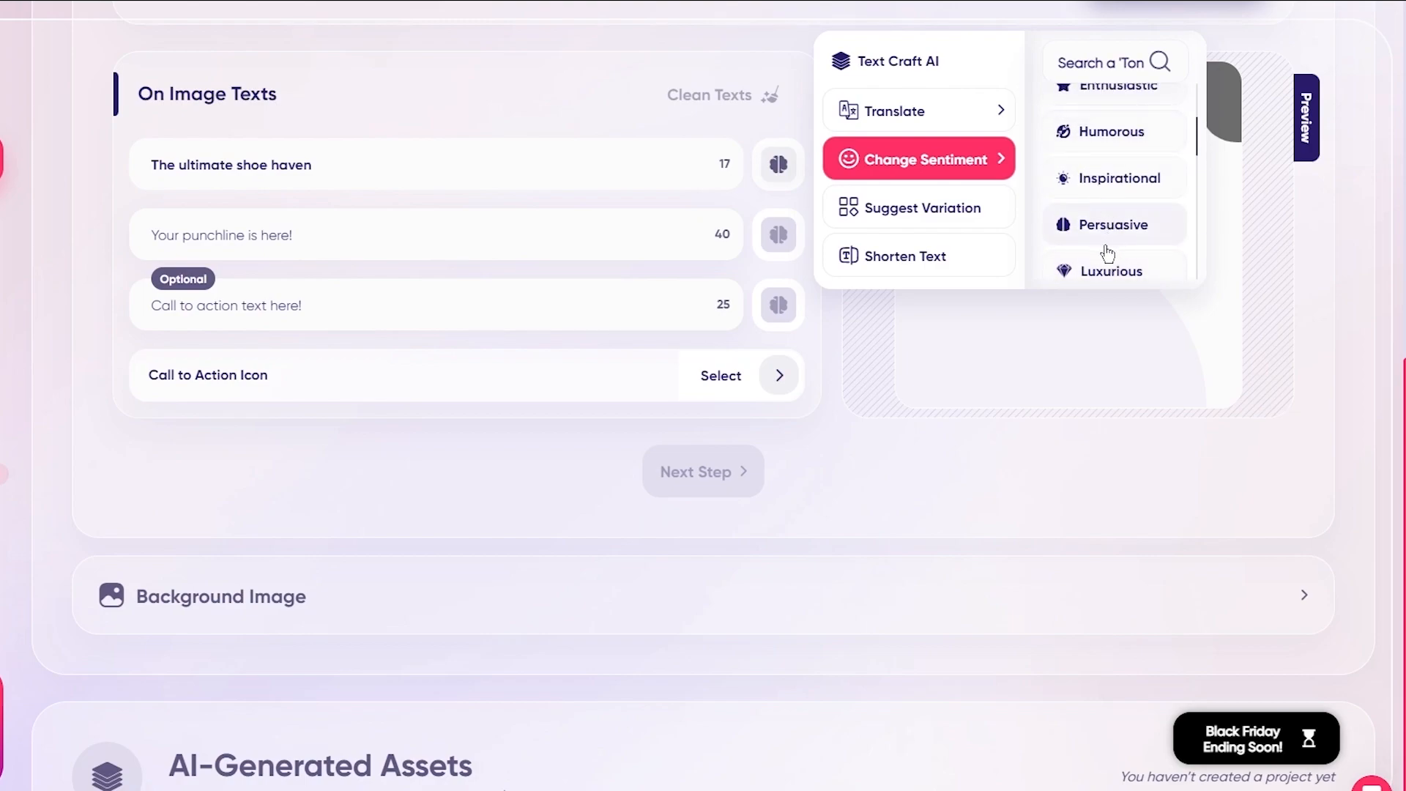
pyautogui.click(1105, 265)
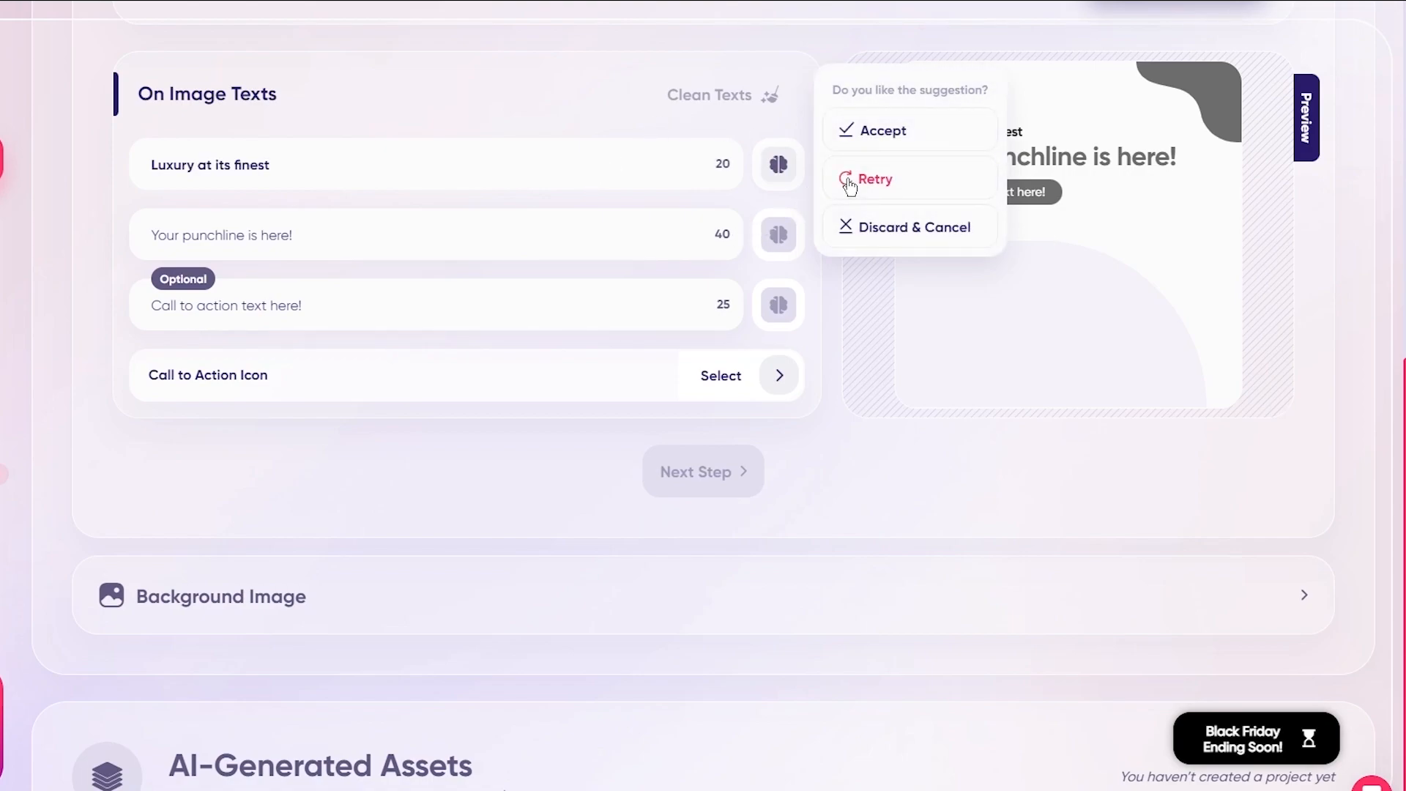
pyautogui.click(890, 142)
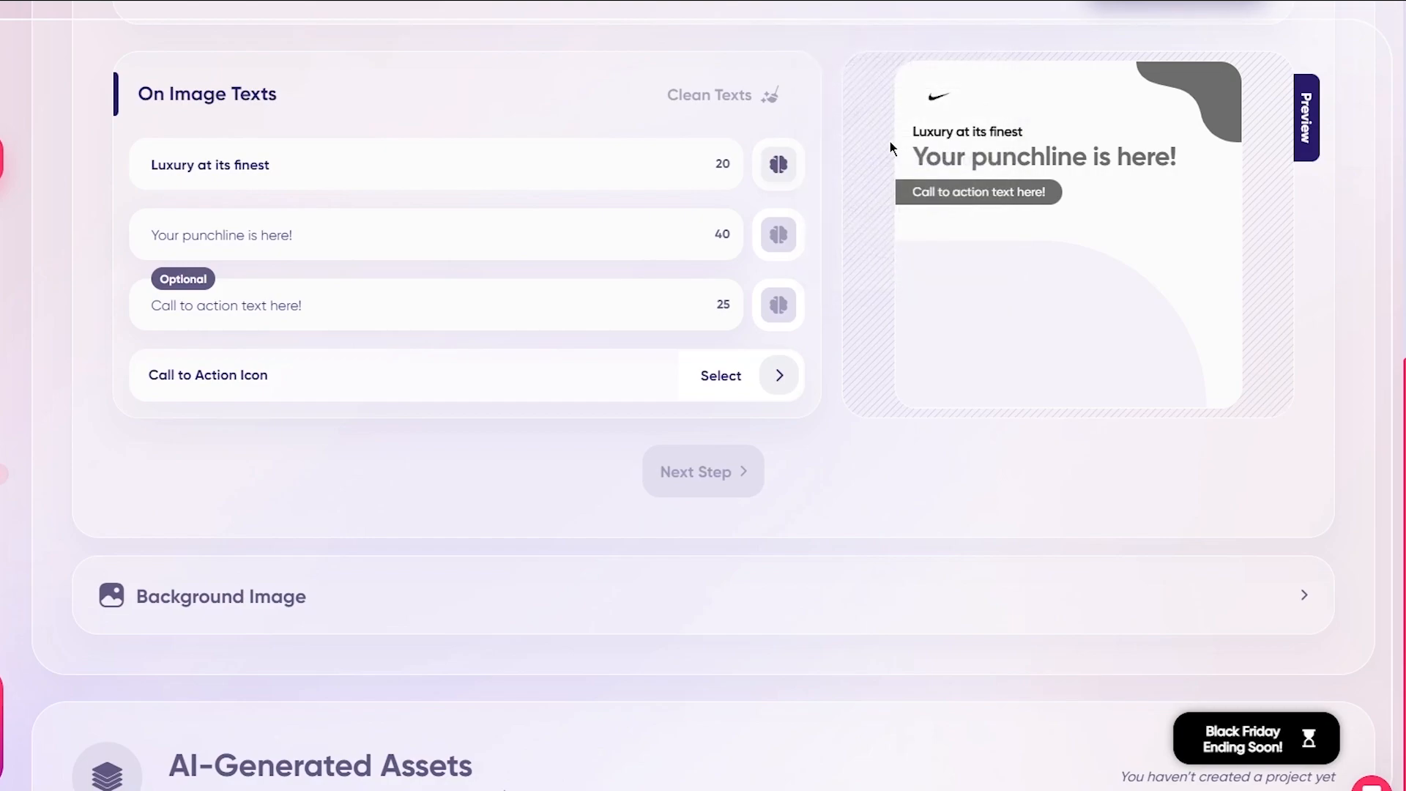
# - Set the punchline to "Step up your style", then rewrite it with the Nostalgic sentiment
pyautogui.click(483, 240)
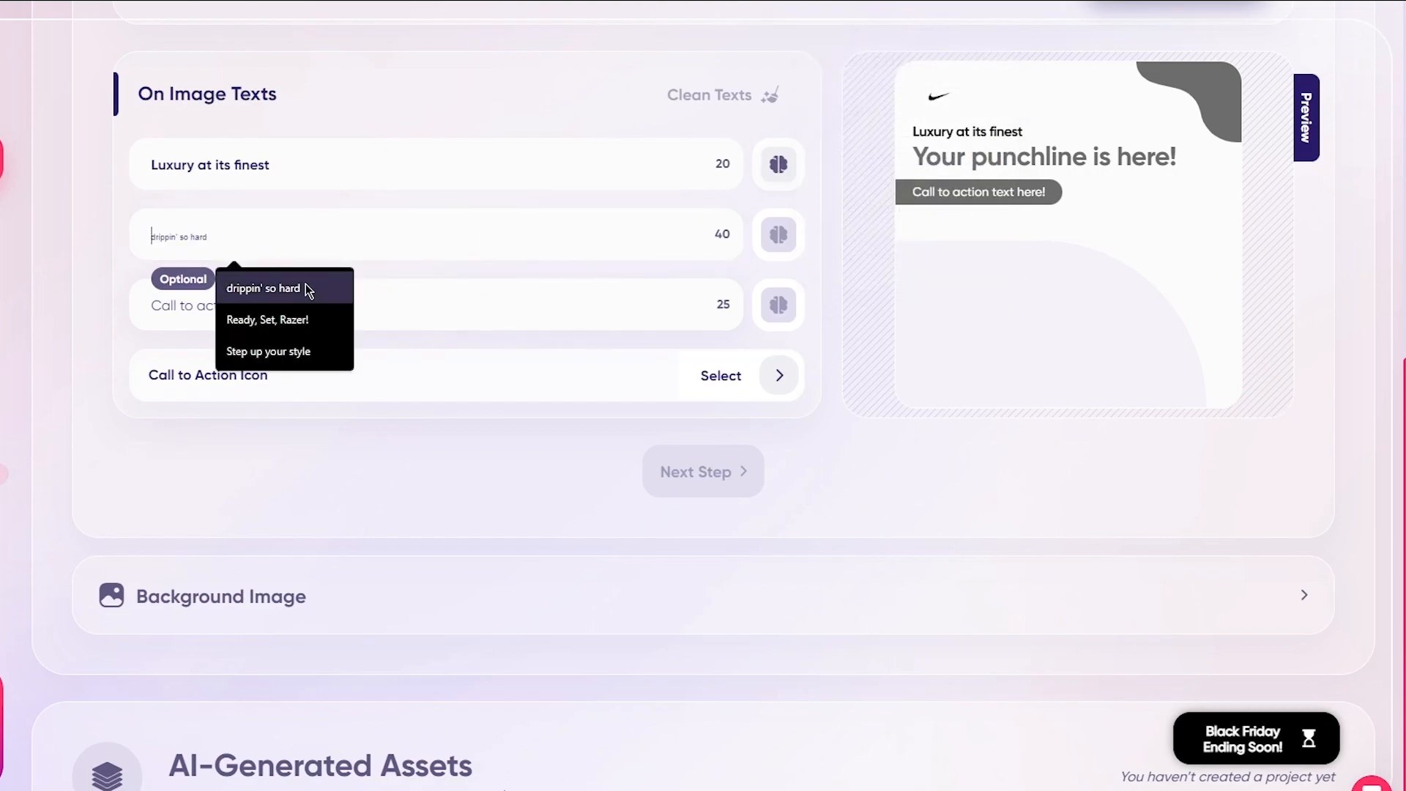
pyautogui.click(301, 353)
pyautogui.click(779, 231)
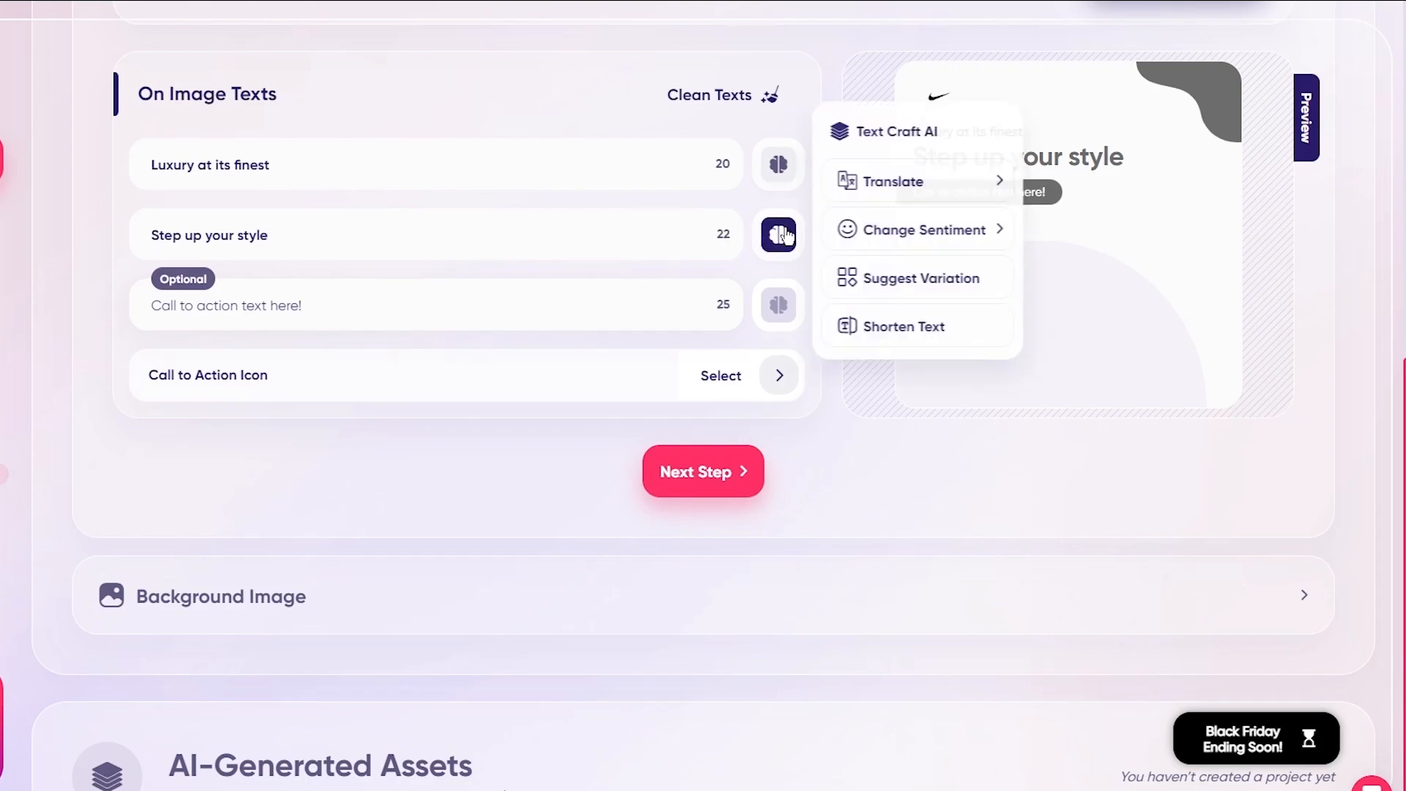
pyautogui.click(923, 229)
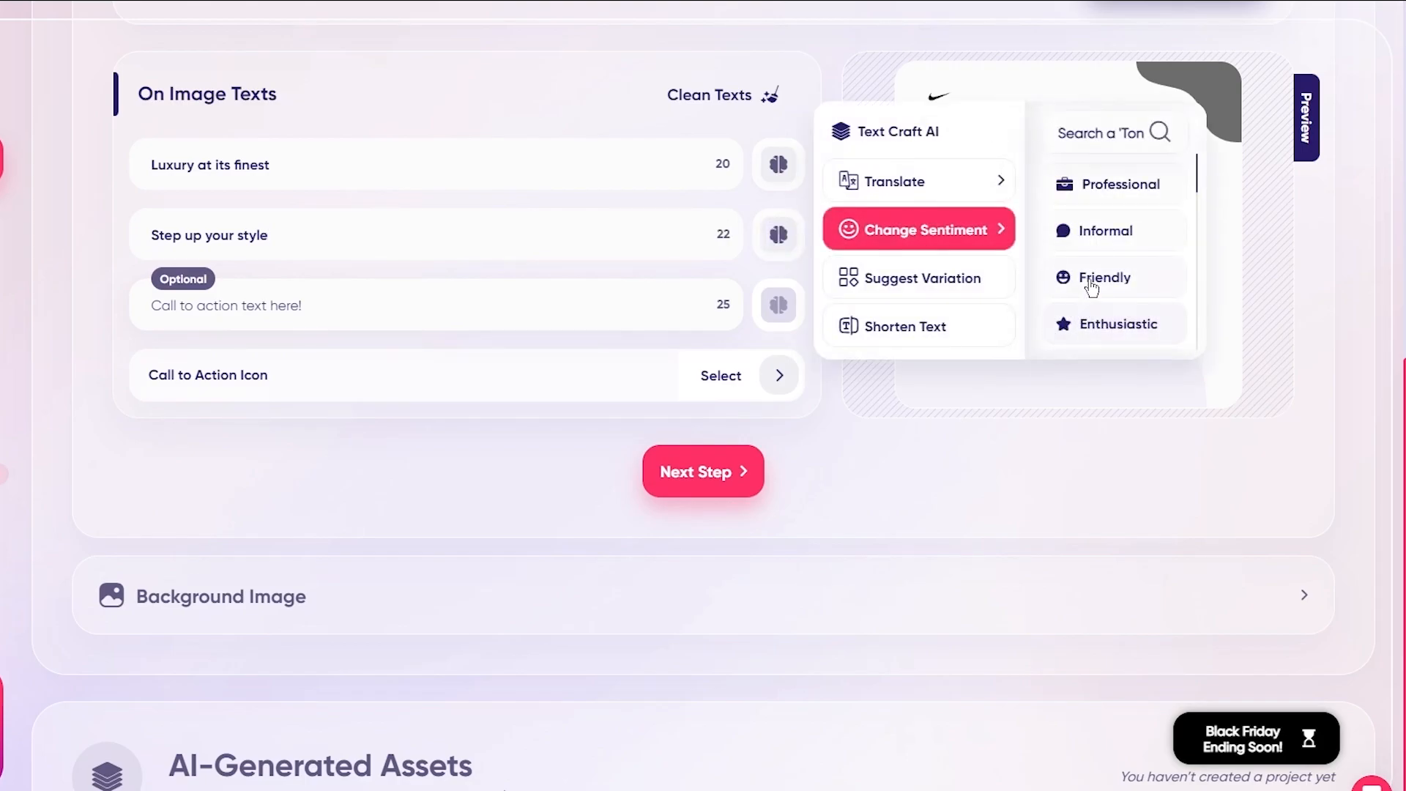
pyautogui.scroll(-10, 1092, 286)
pyautogui.scroll(2, 1103, 333)
pyautogui.scroll(5, 1102, 333)
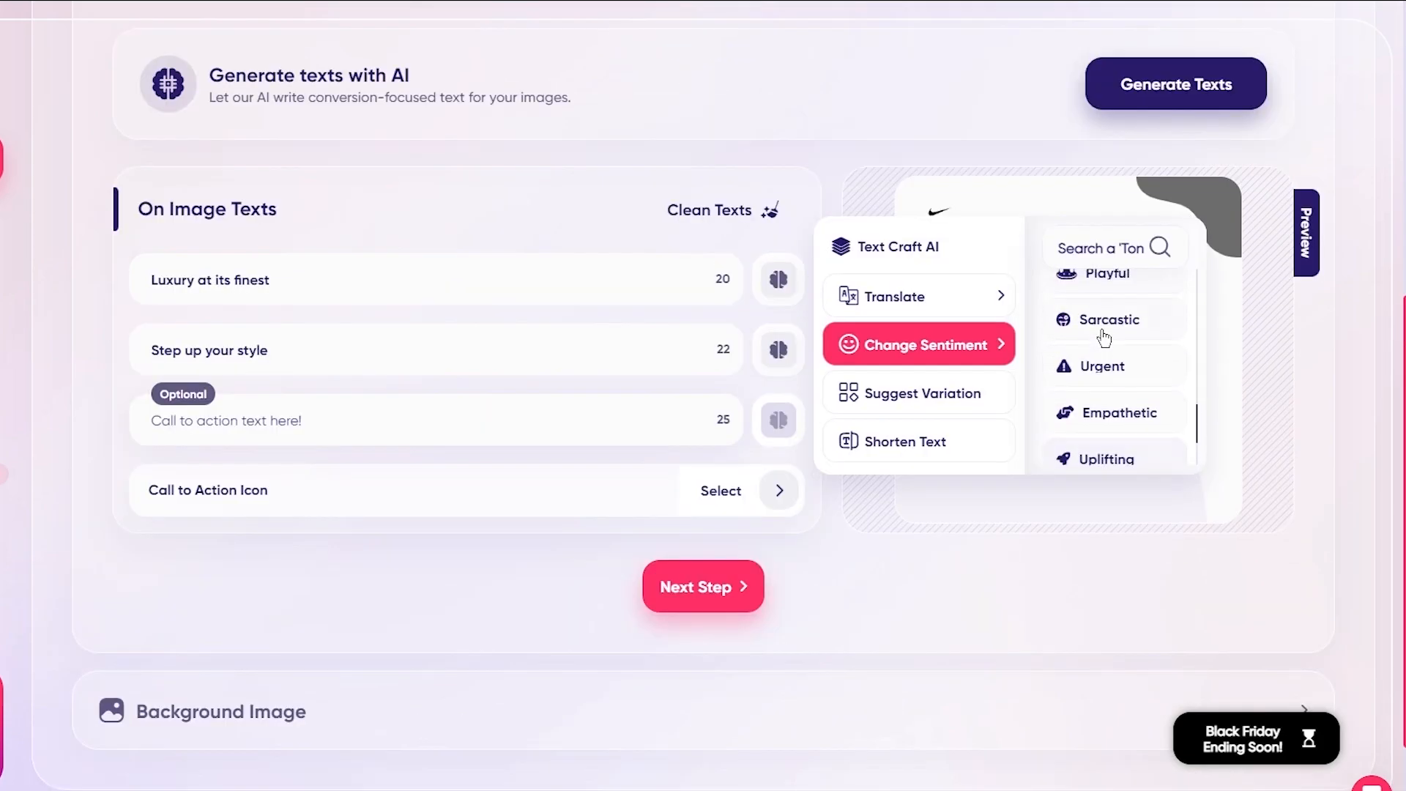
pyautogui.scroll(3, 1093, 324)
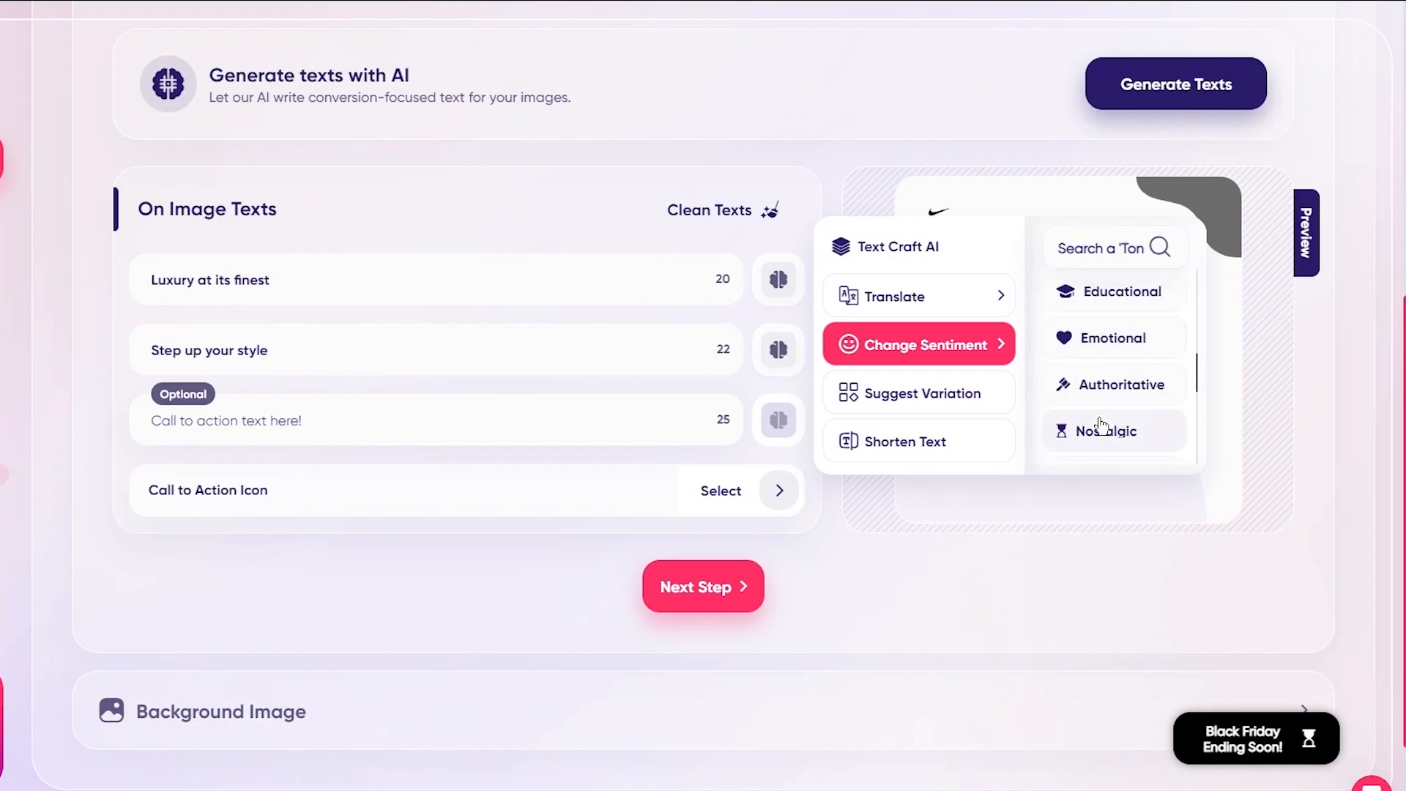
pyautogui.scroll(1, 1099, 379)
pyautogui.click(1099, 380)
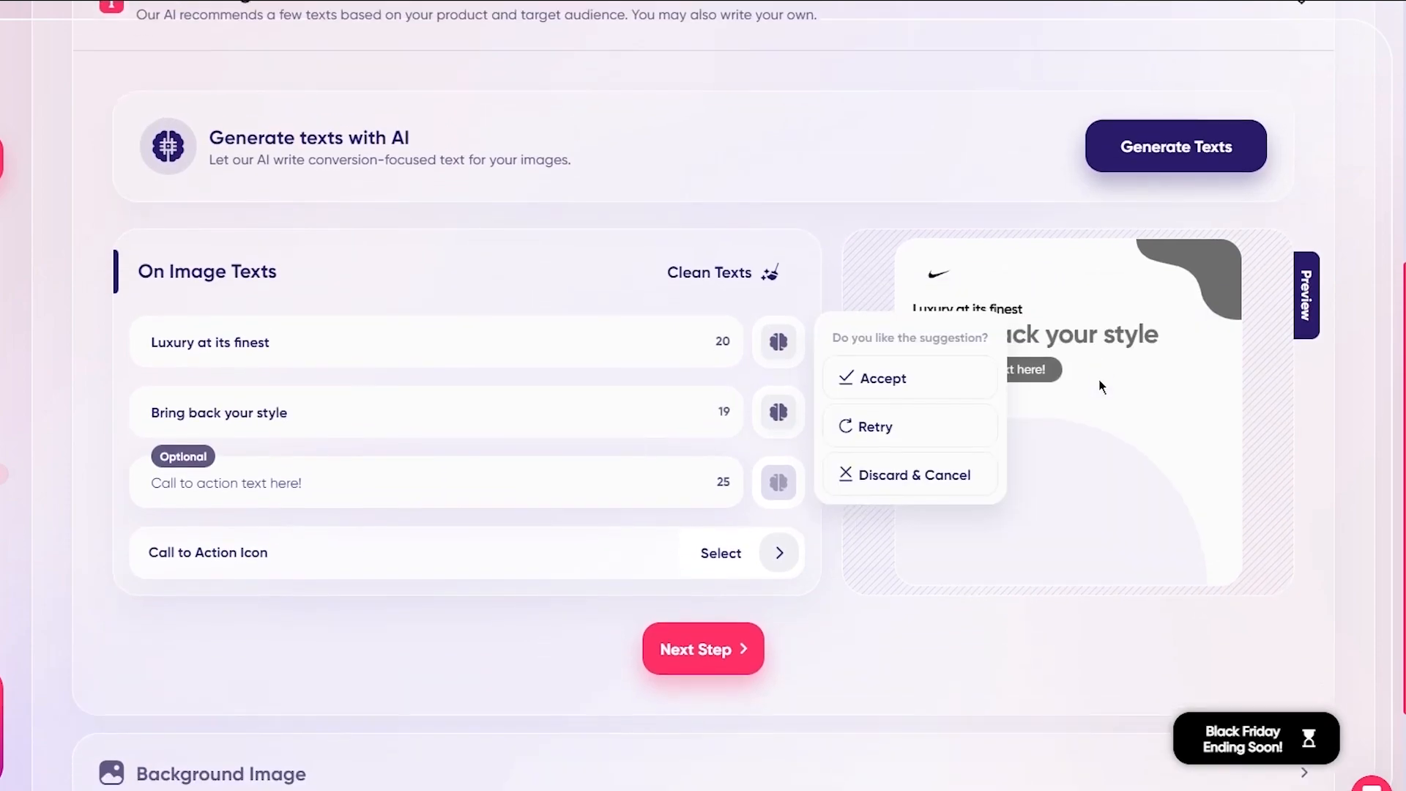
# - Set the call-to-action text to "buy now for 50% off" and add the footprints icon, searching the icons for "shoe"
pyautogui.click(681, 453)
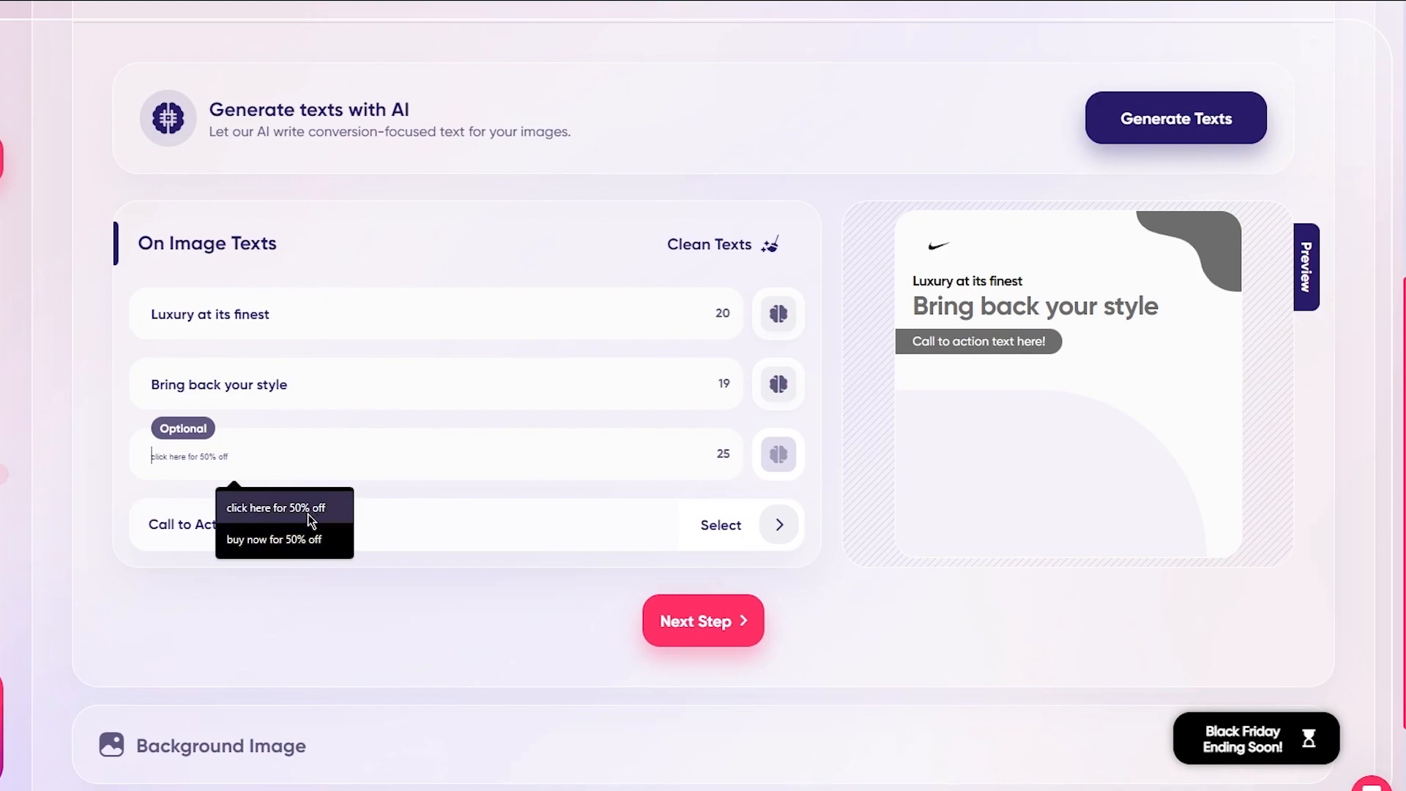
pyautogui.click(311, 539)
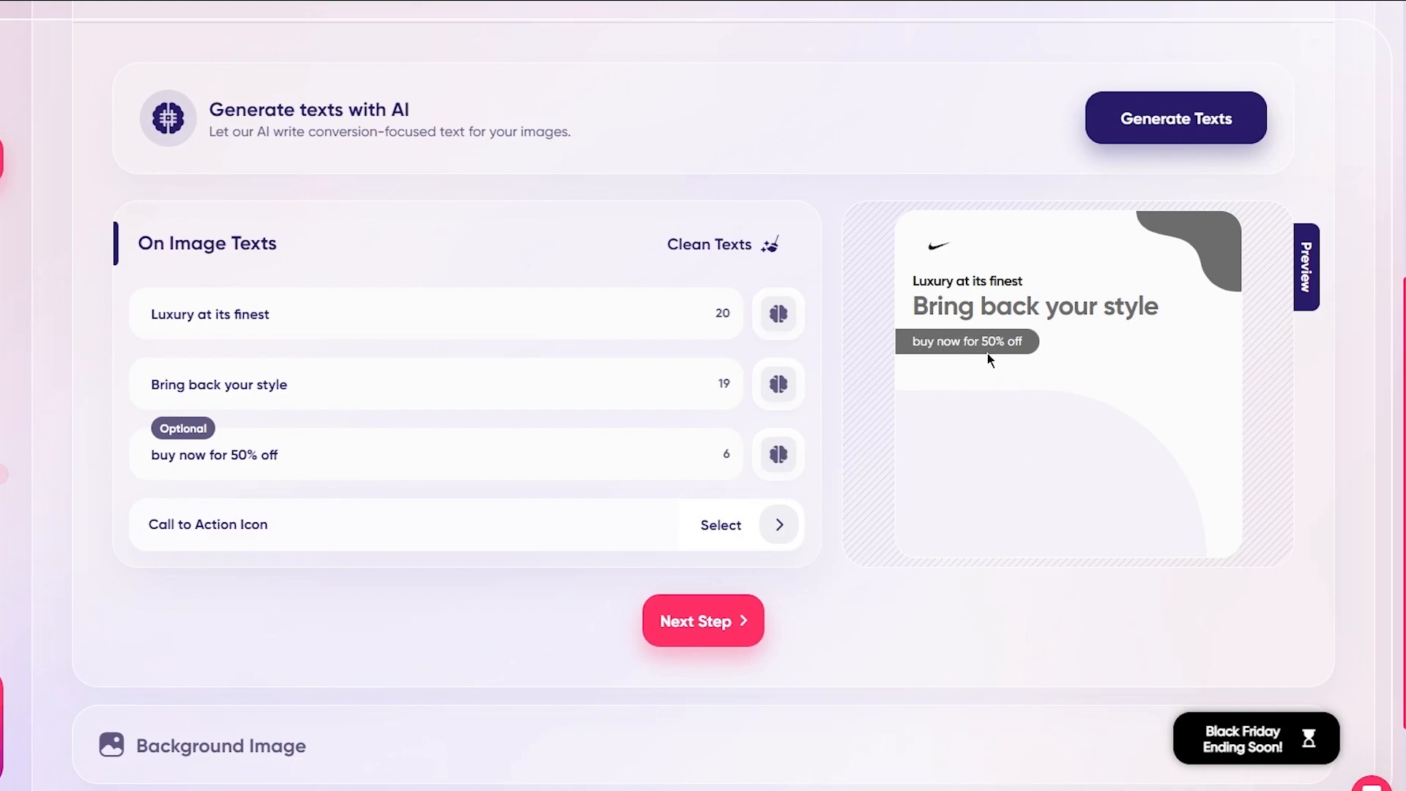
pyautogui.click(773, 529)
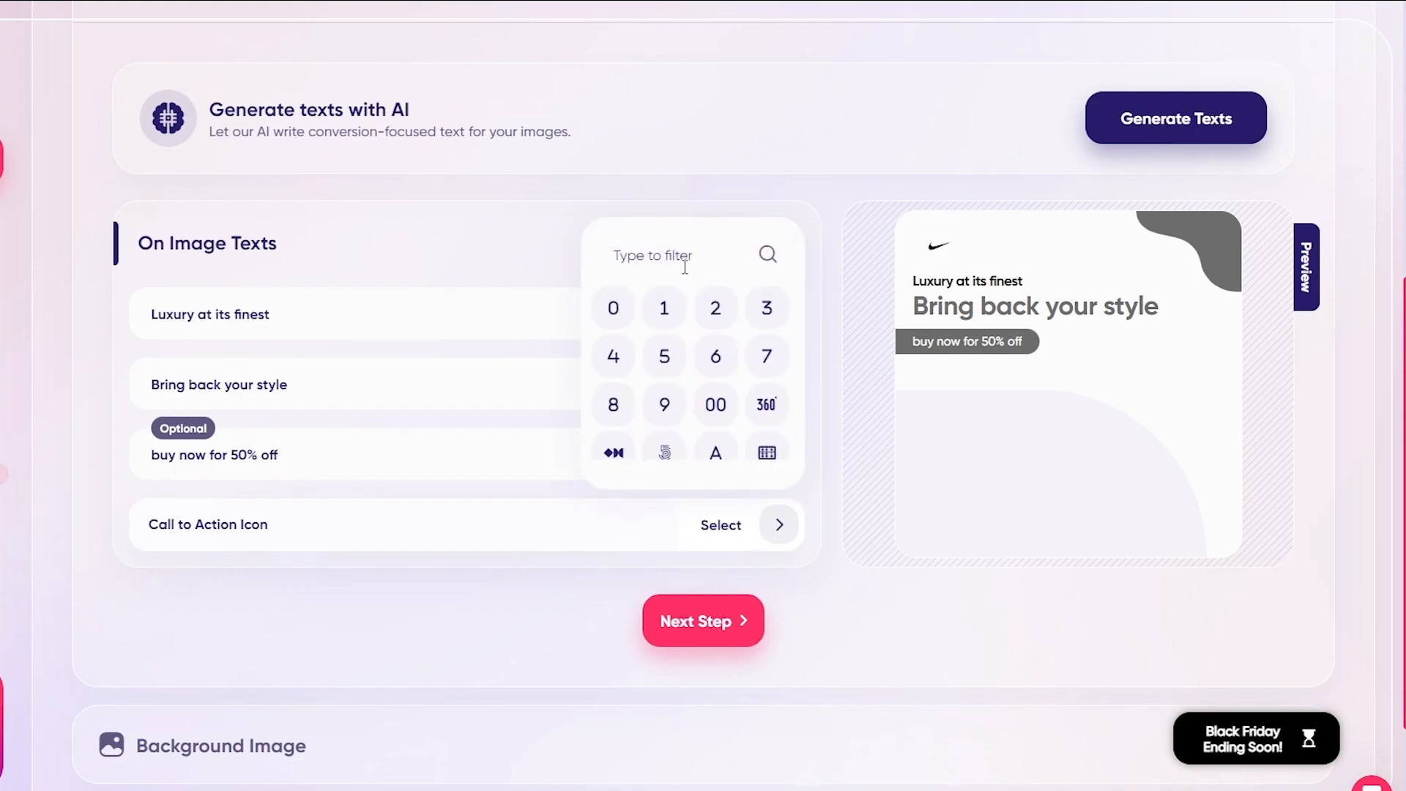
pyautogui.write('sho')
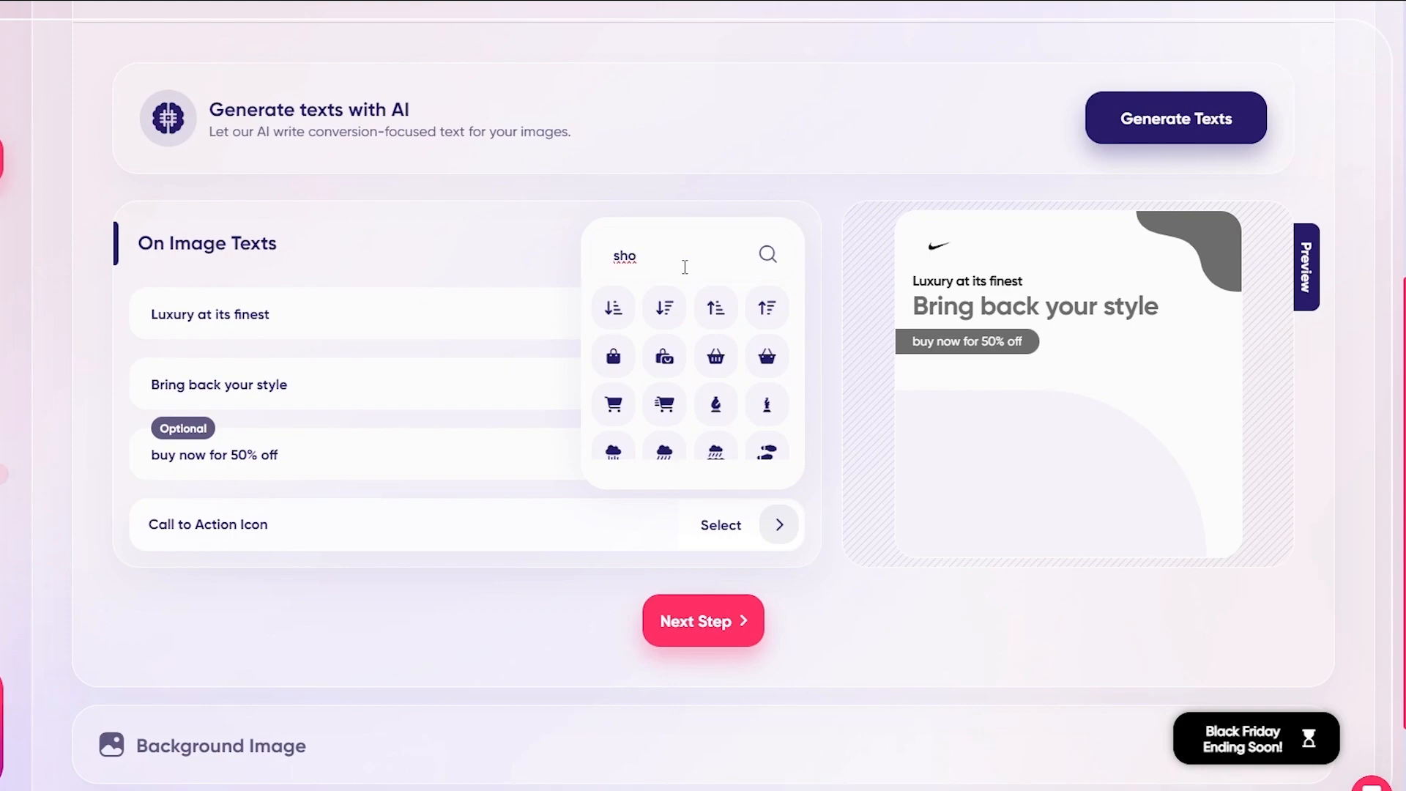
pyautogui.write('e')
pyautogui.click(595, 321)
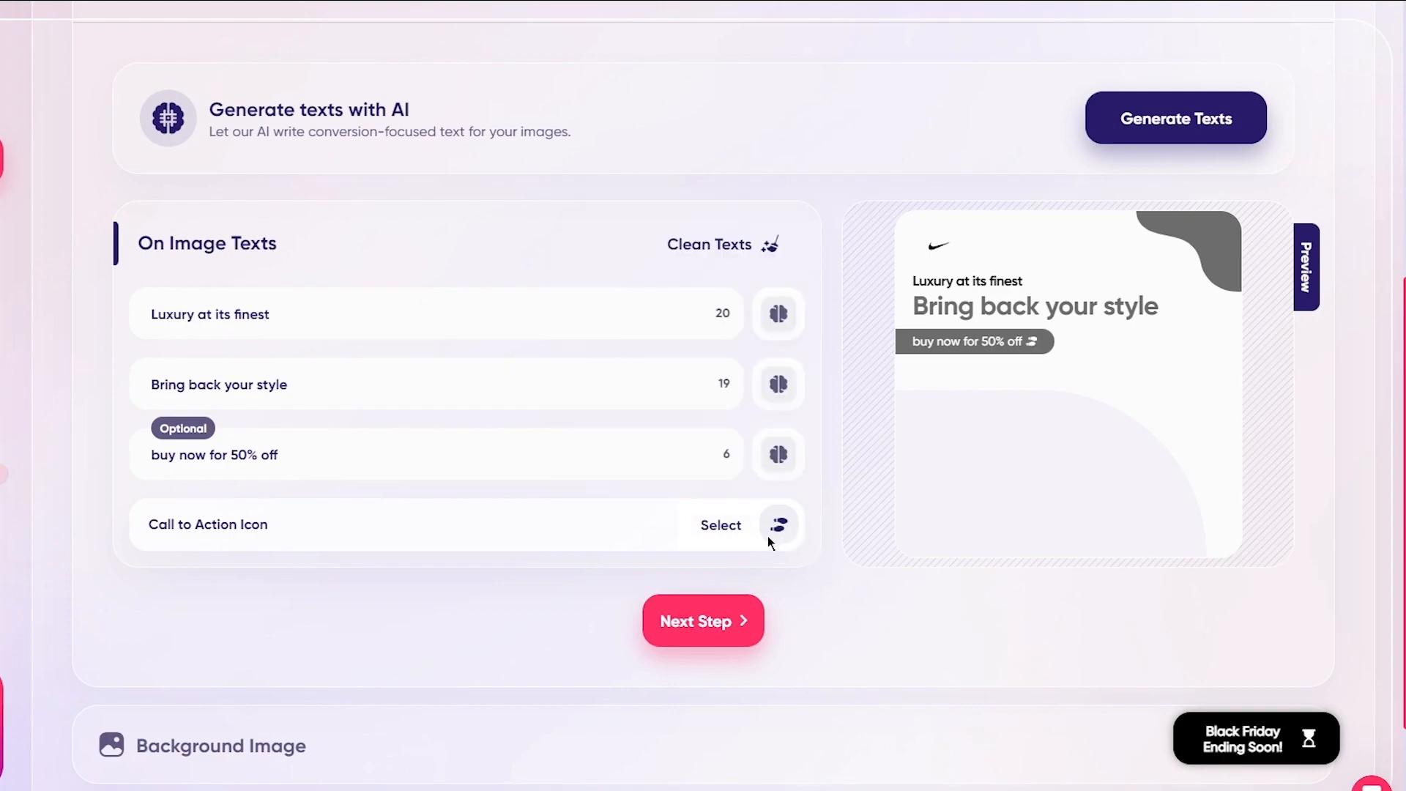
# - Continue to the background image settings and dismiss the guidance tip
pyautogui.click(670, 621)
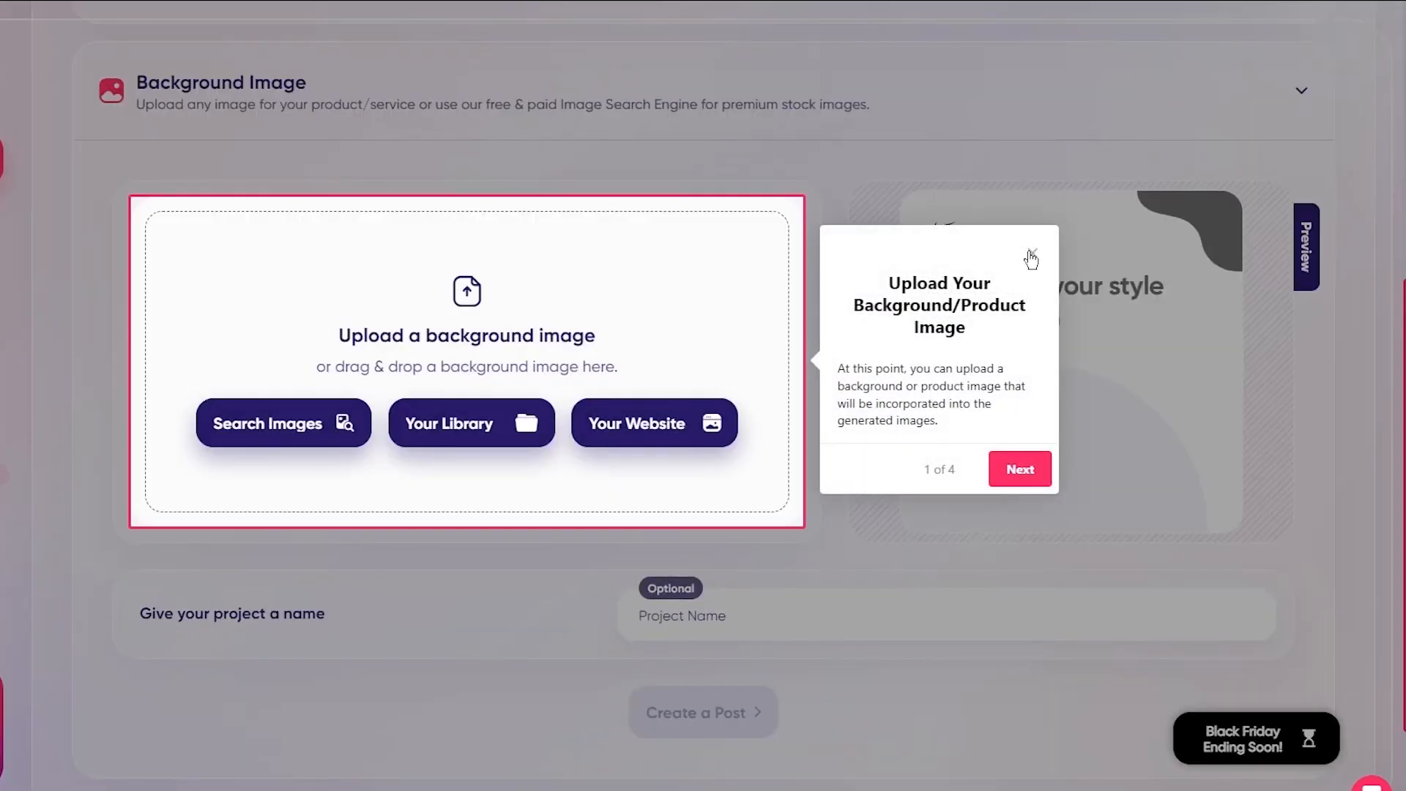
pyautogui.click(1032, 253)
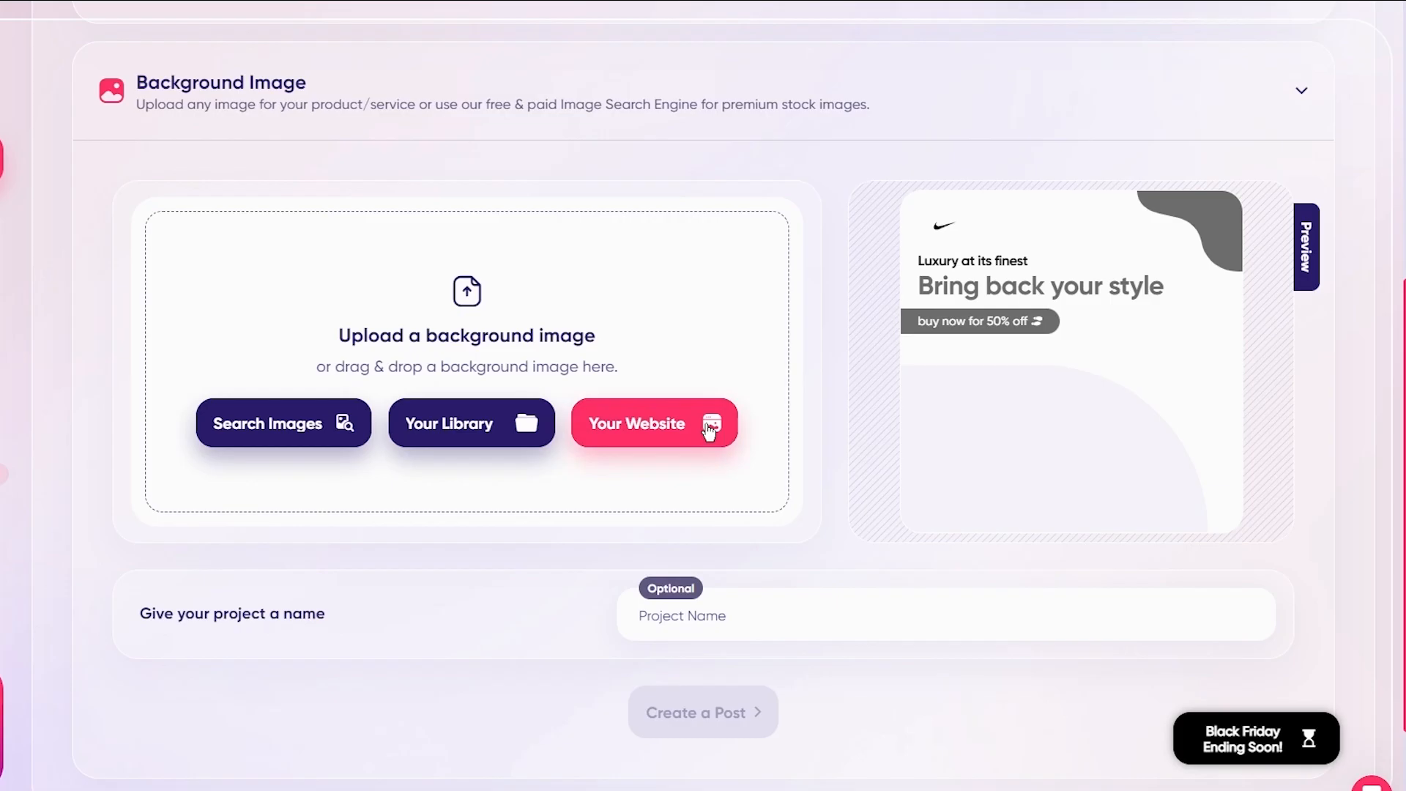
pyautogui.click(709, 431)
pyautogui.click(624, 631)
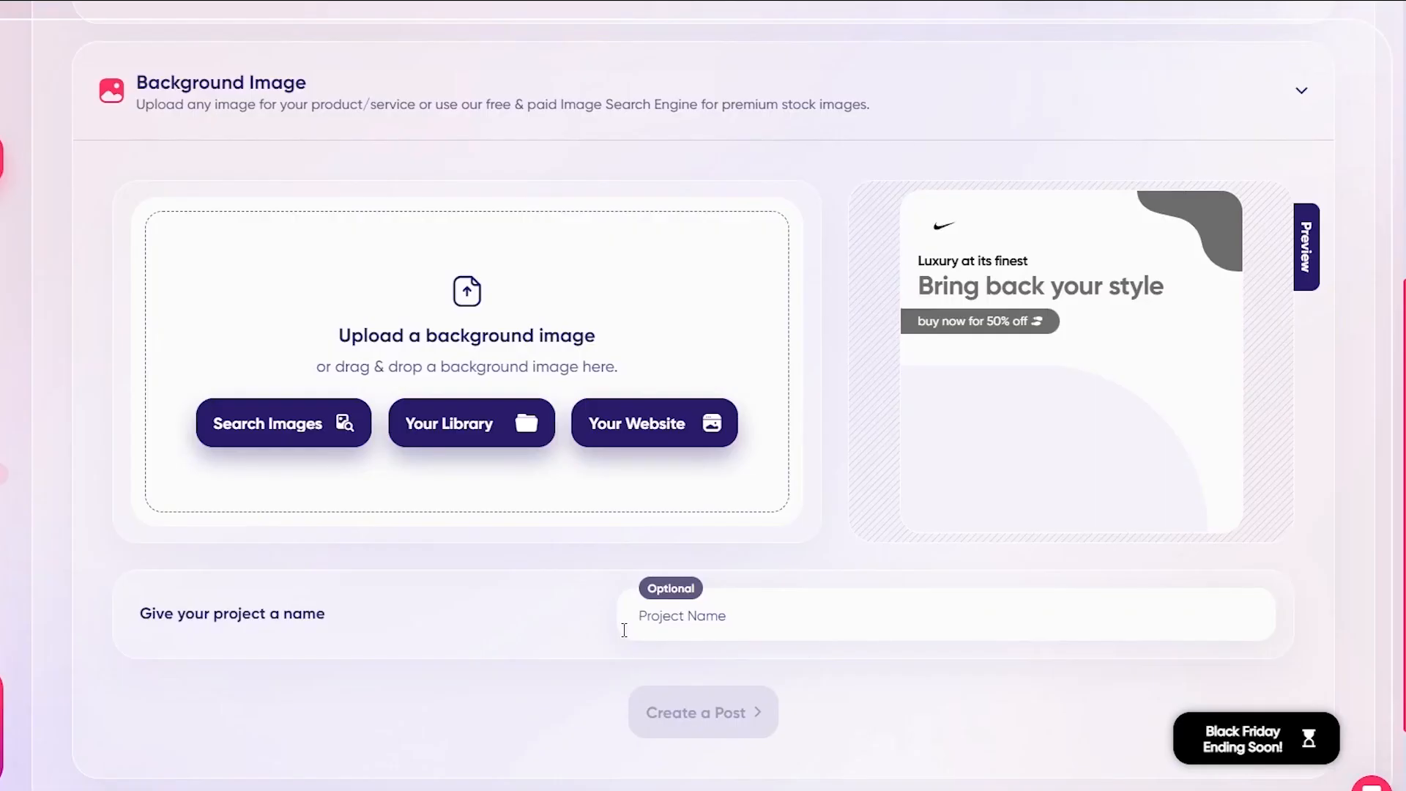
# - Look for a background picture by entering "nike" in the stock image database search
pyautogui.click(337, 429)
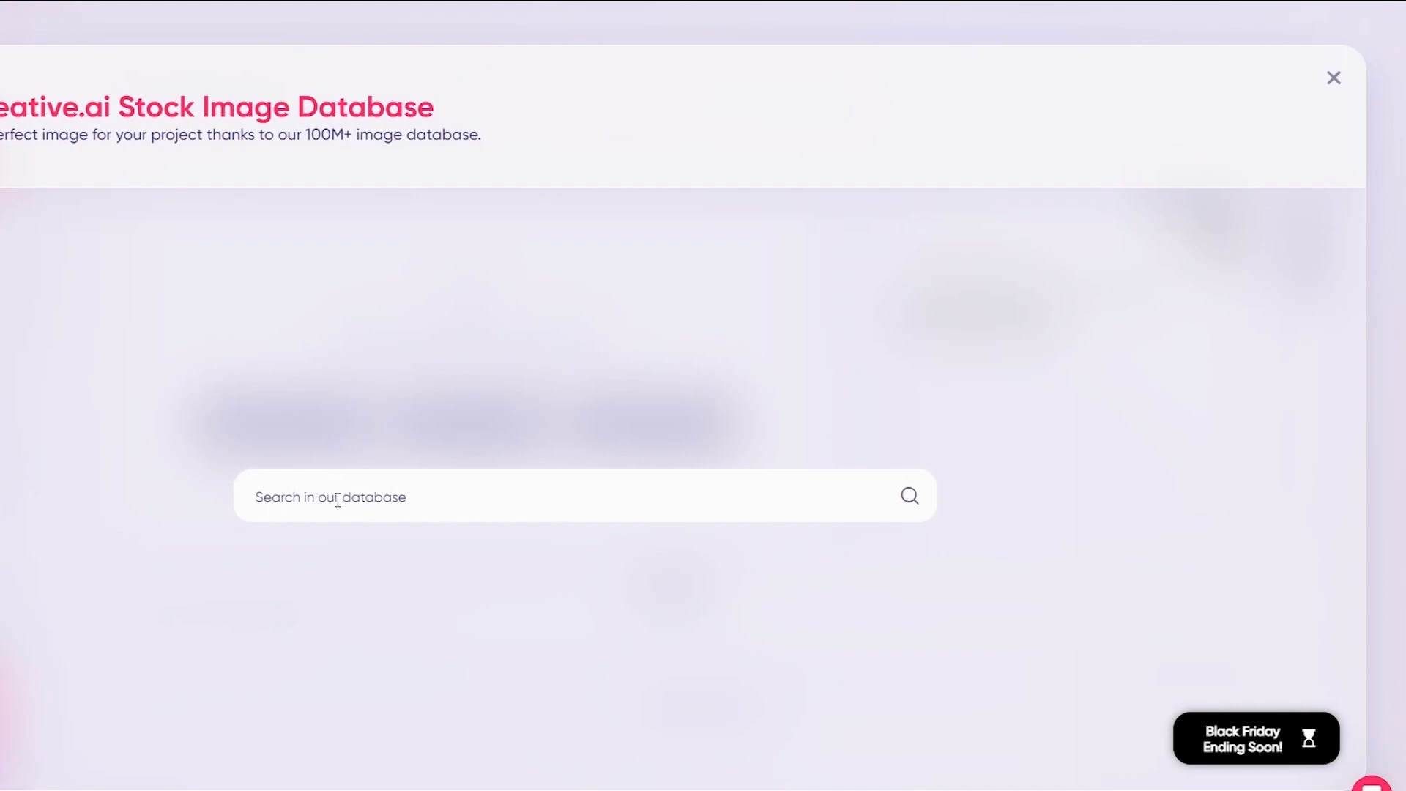
pyautogui.write('ni')
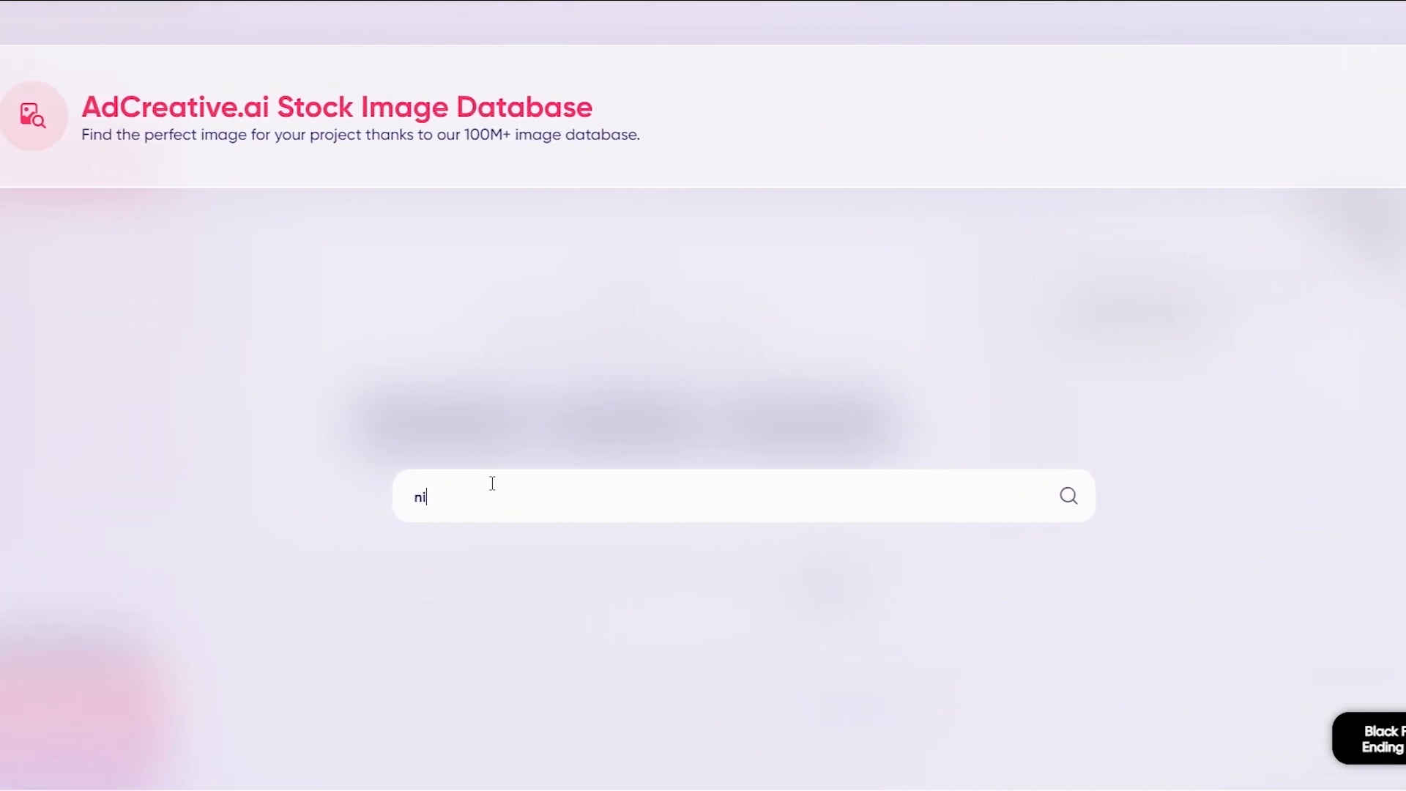
pyautogui.write('ke')
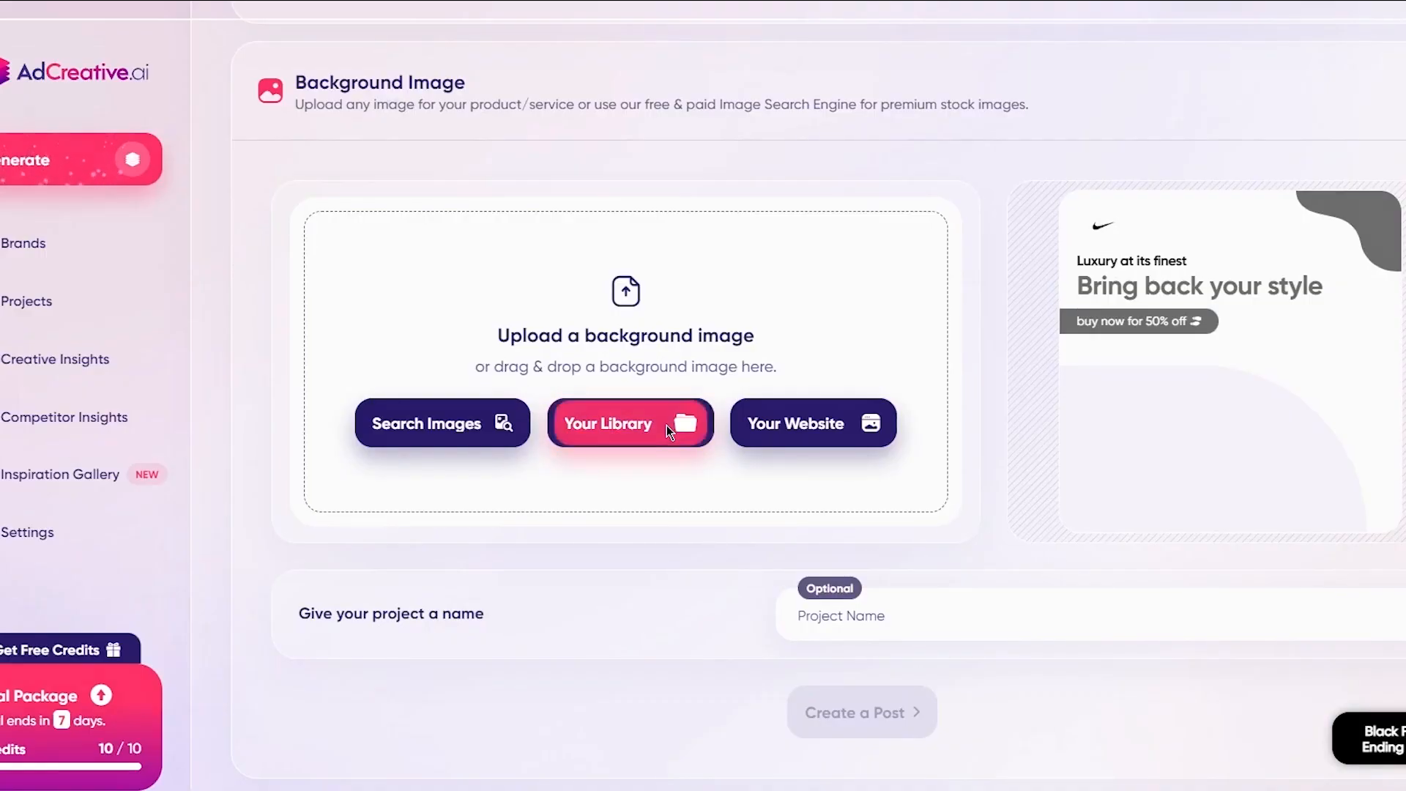
# - Upload the black shoe picture "images (2)" from the computer to the brand's image library
pyautogui.click(666, 424)
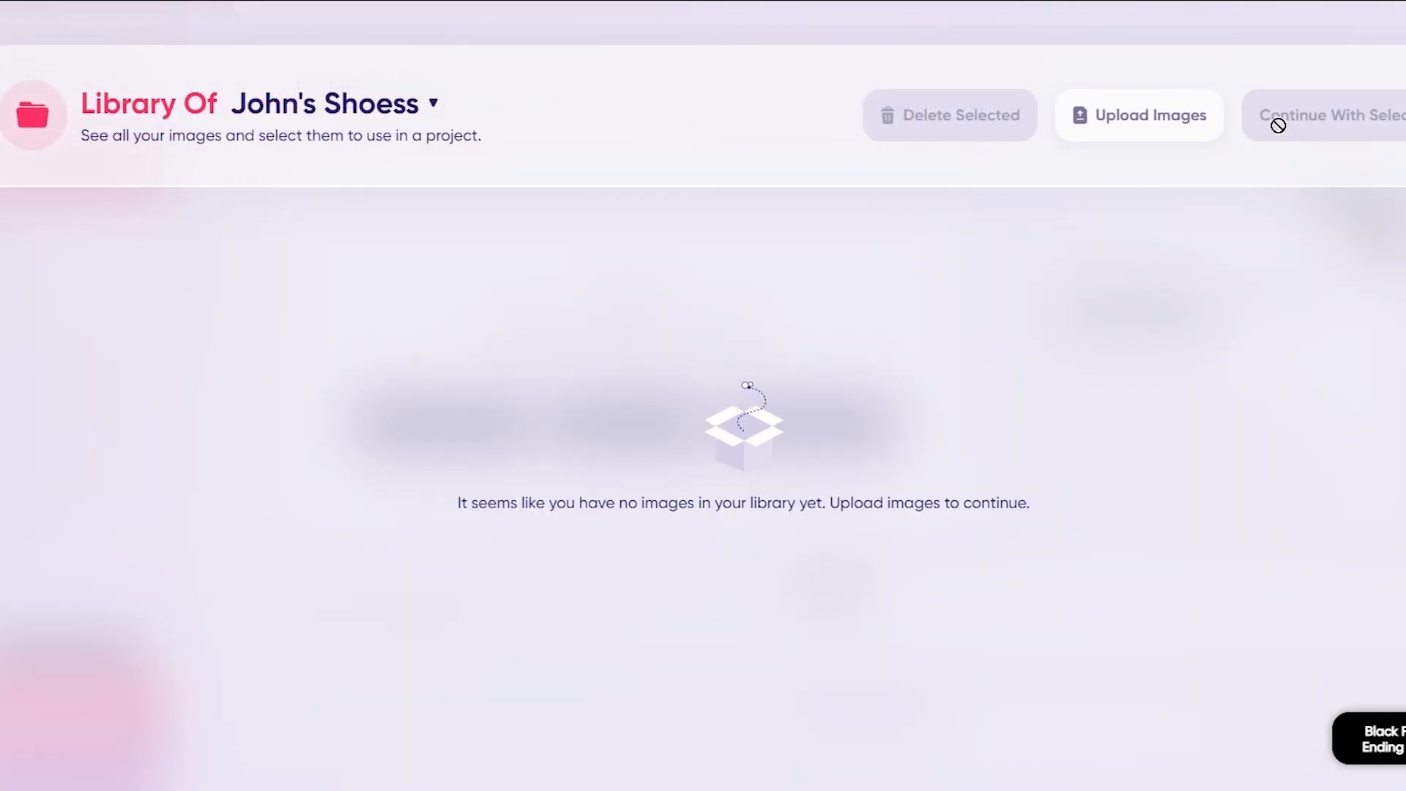
pyautogui.click(1169, 135)
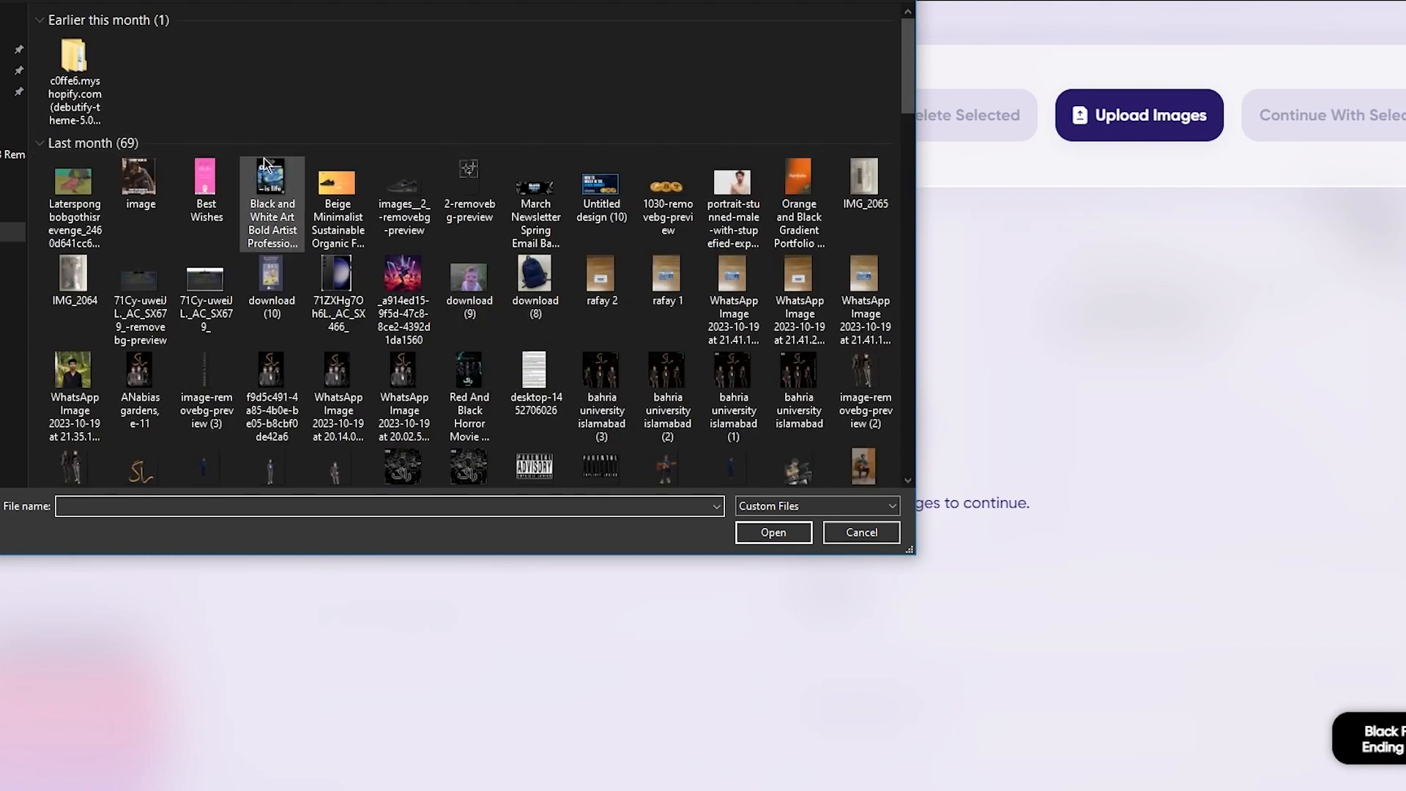
pyautogui.scroll(-3, 340, 289)
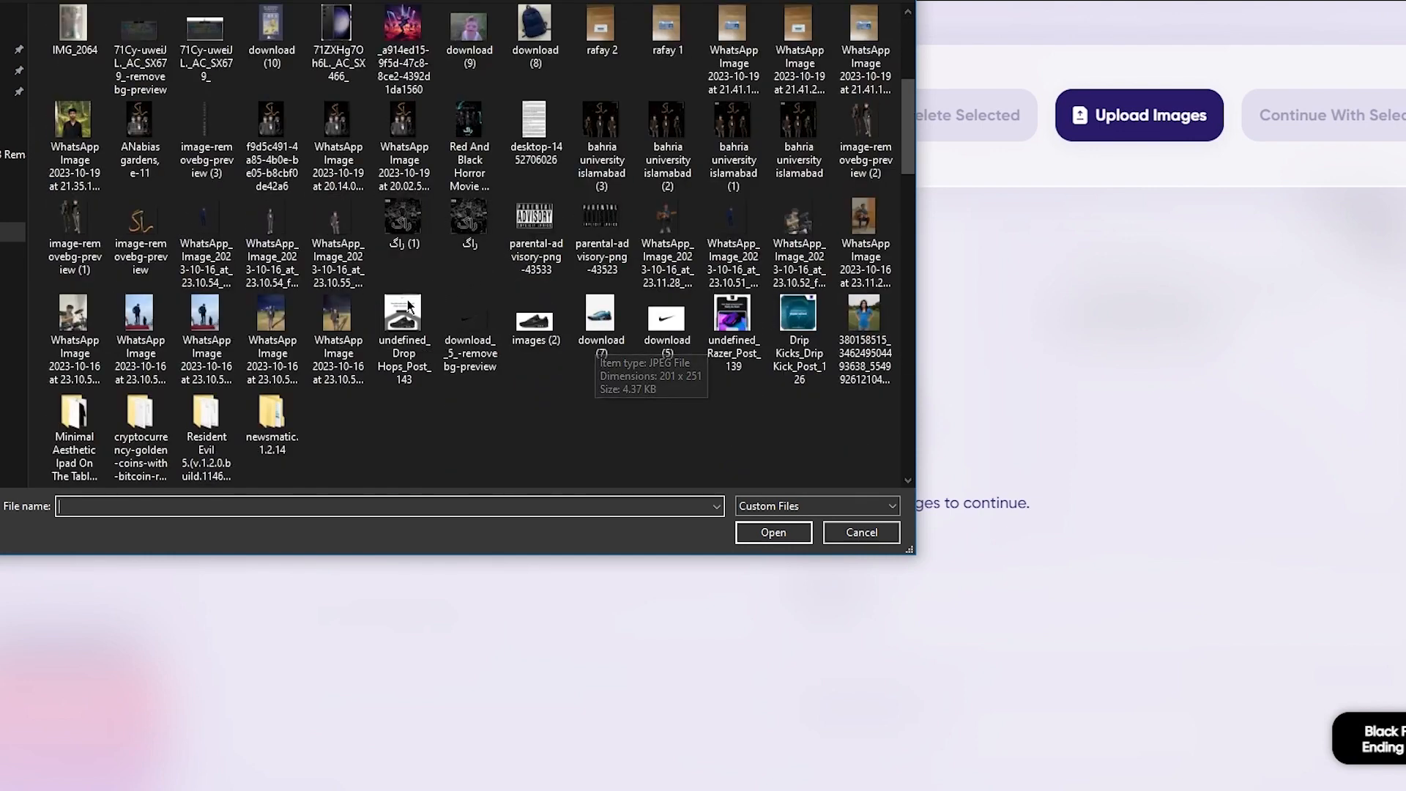
pyautogui.click(550, 321)
pyautogui.doubleClick(550, 320)
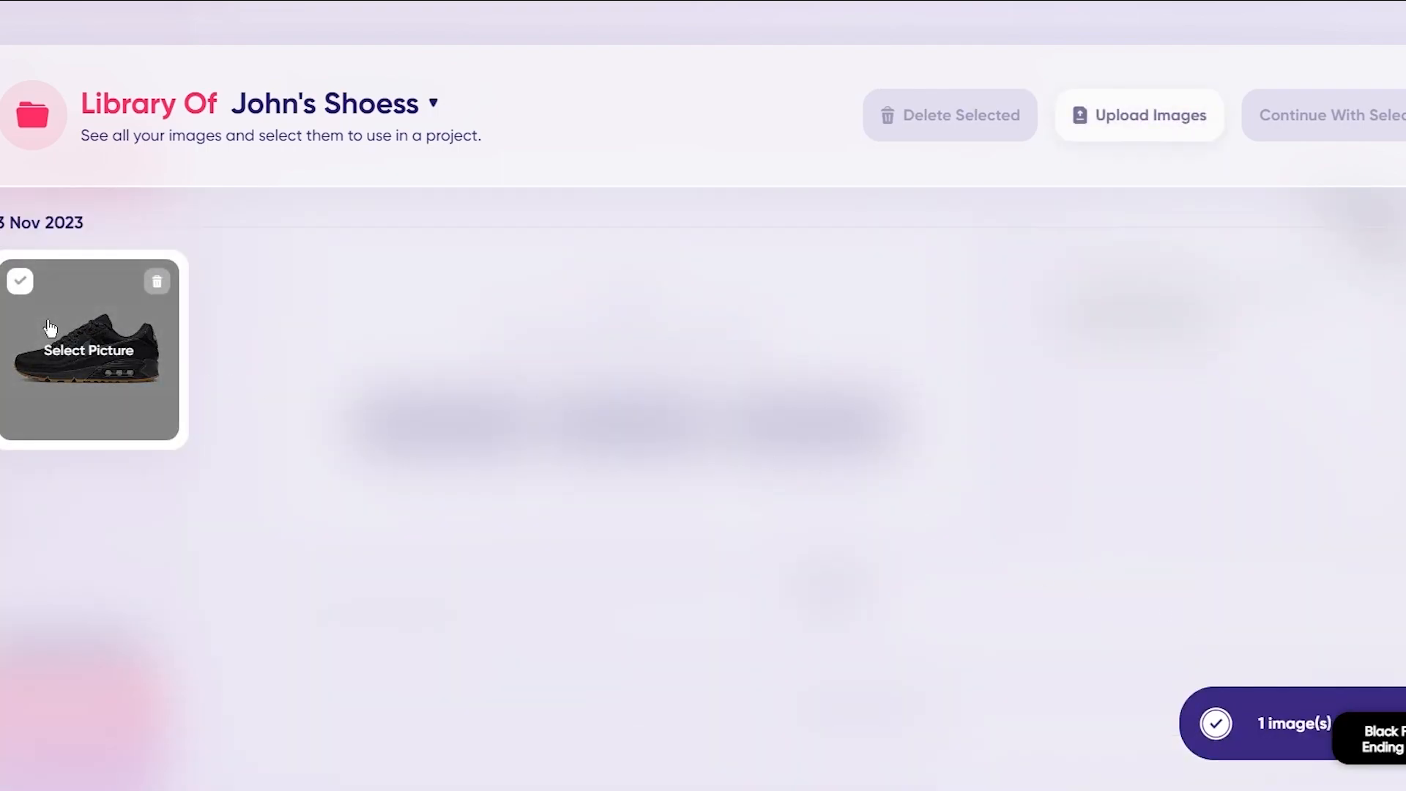
# - Use the uploaded shoe picture as the background image at original size and create the post
pyautogui.click(48, 325)
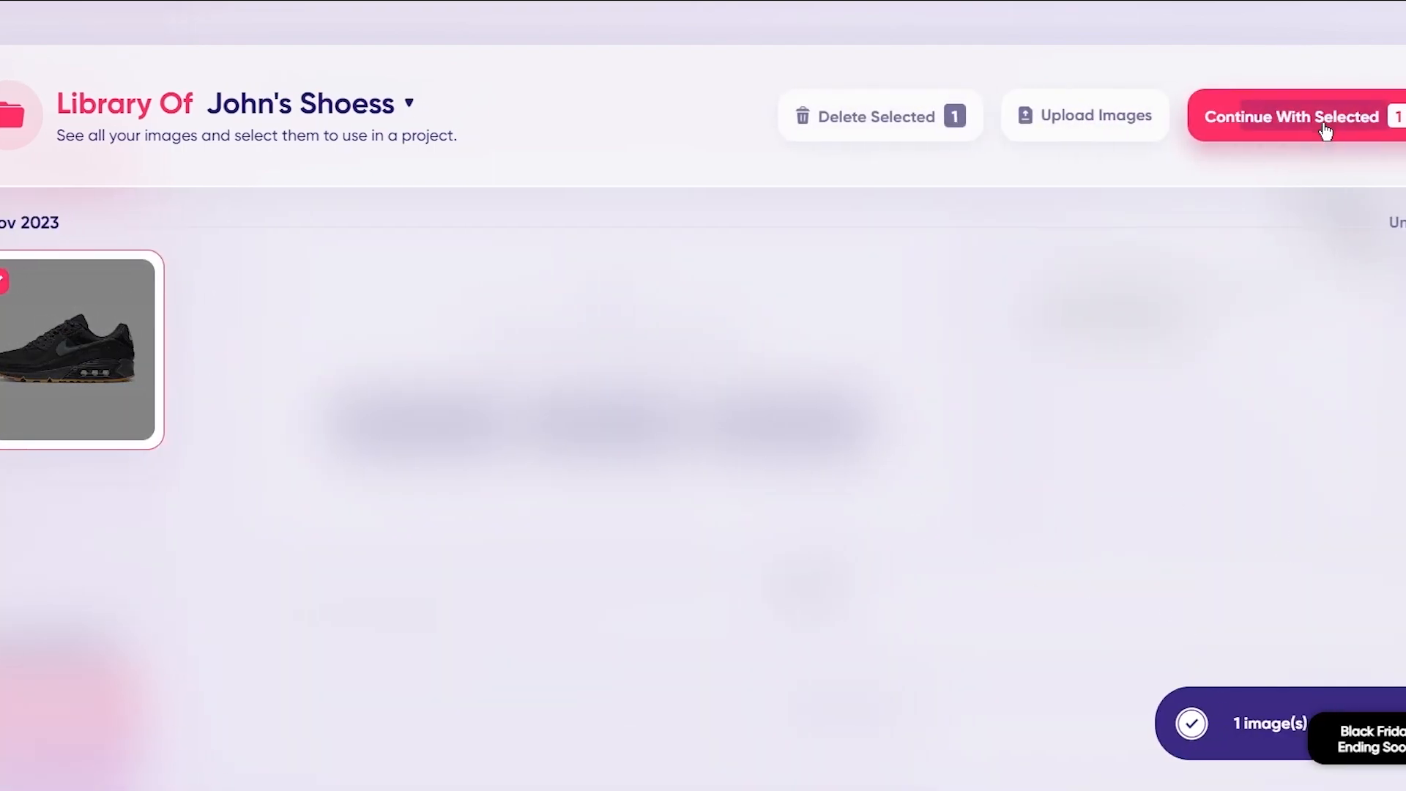
pyautogui.click(1377, 119)
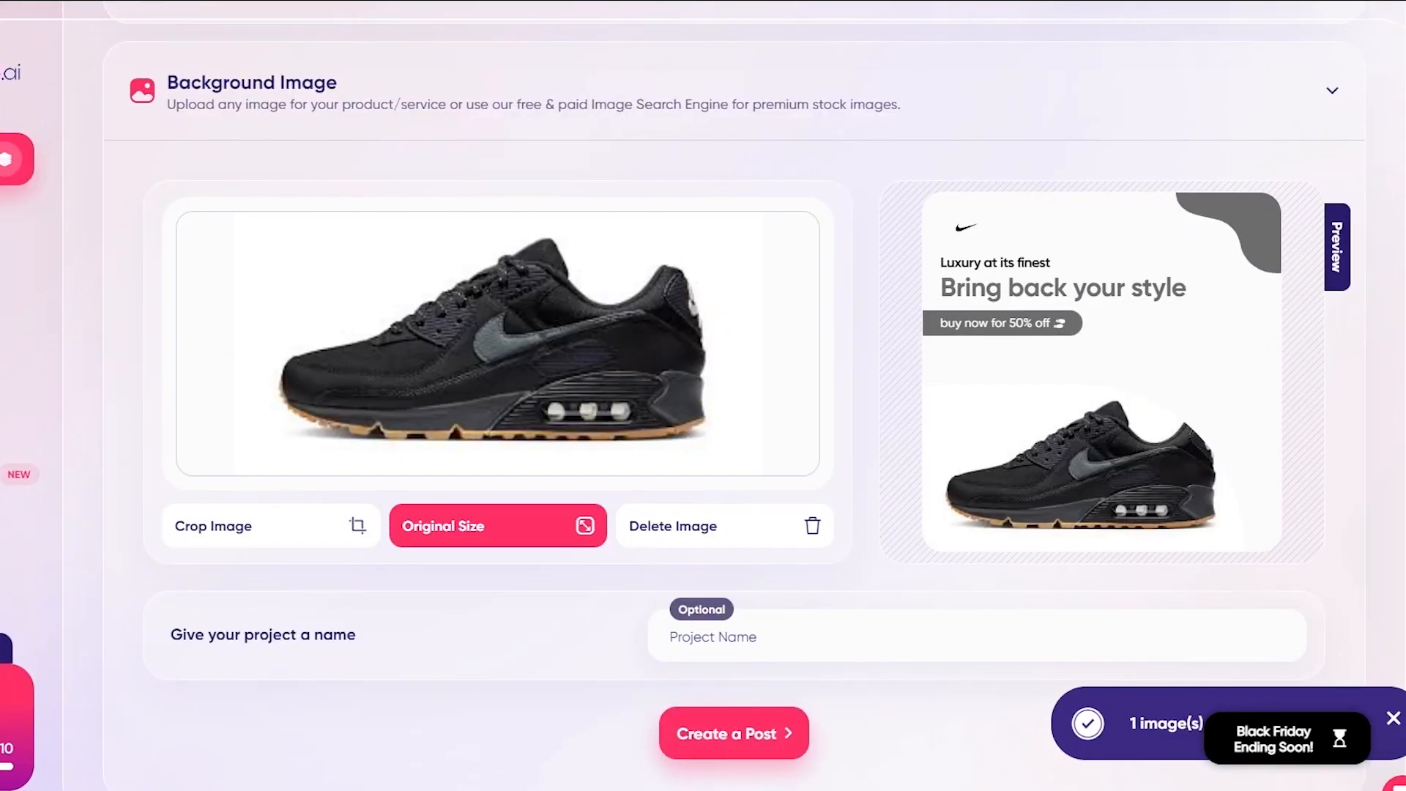
pyautogui.click(1393, 718)
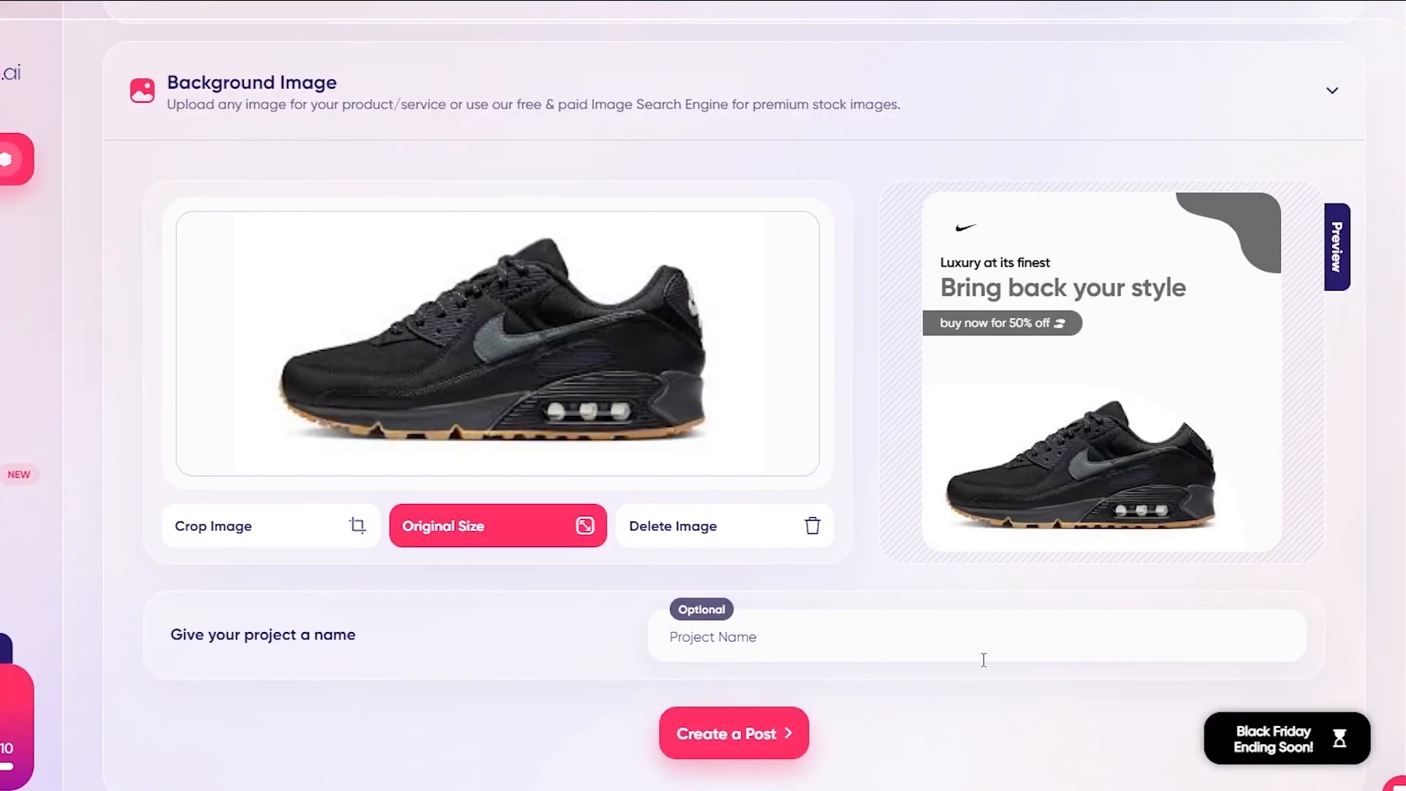
pyautogui.click(747, 712)
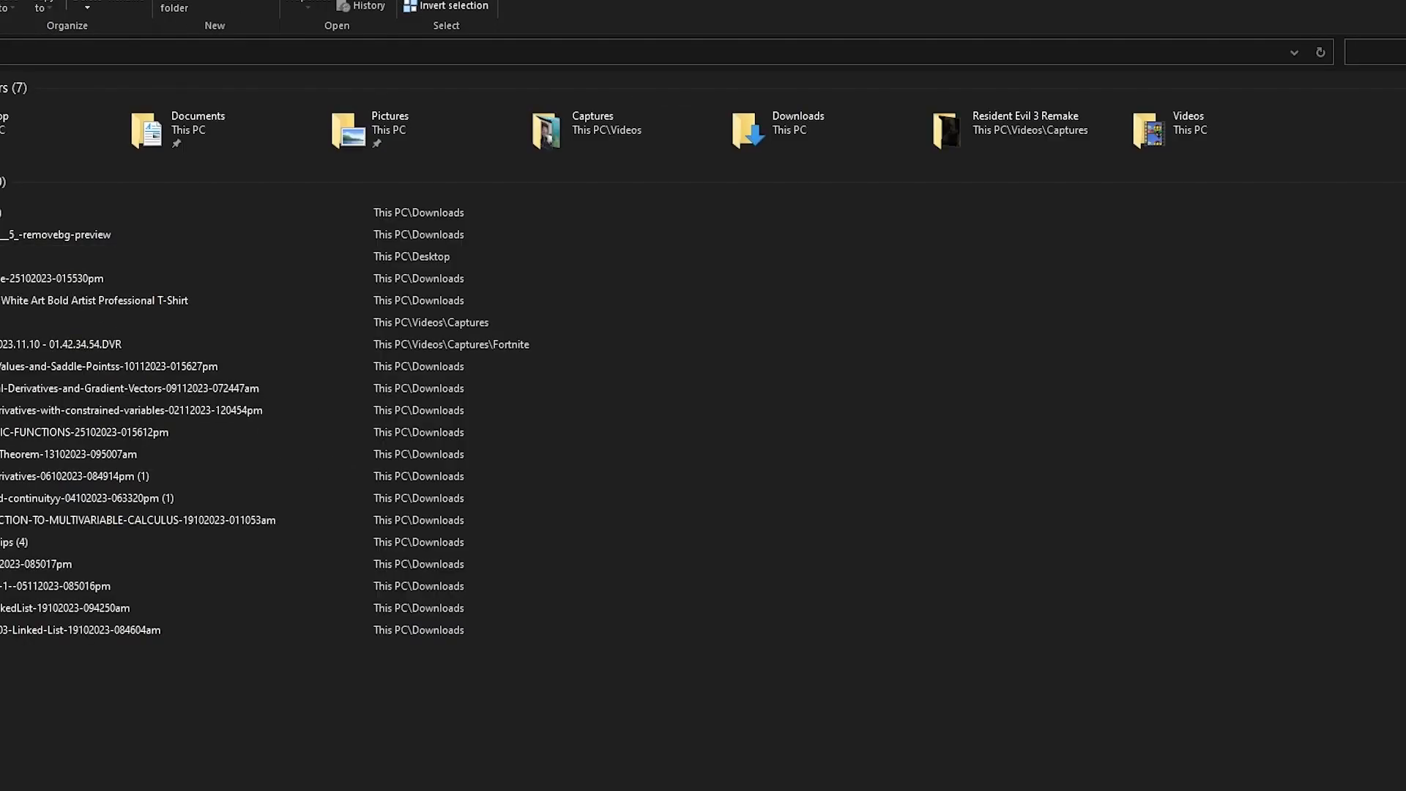
# - Switch to File Explorer, show the Downloads folder as thumbnail icons and look for the saved ad creatives
pyautogui.click(1, 209)
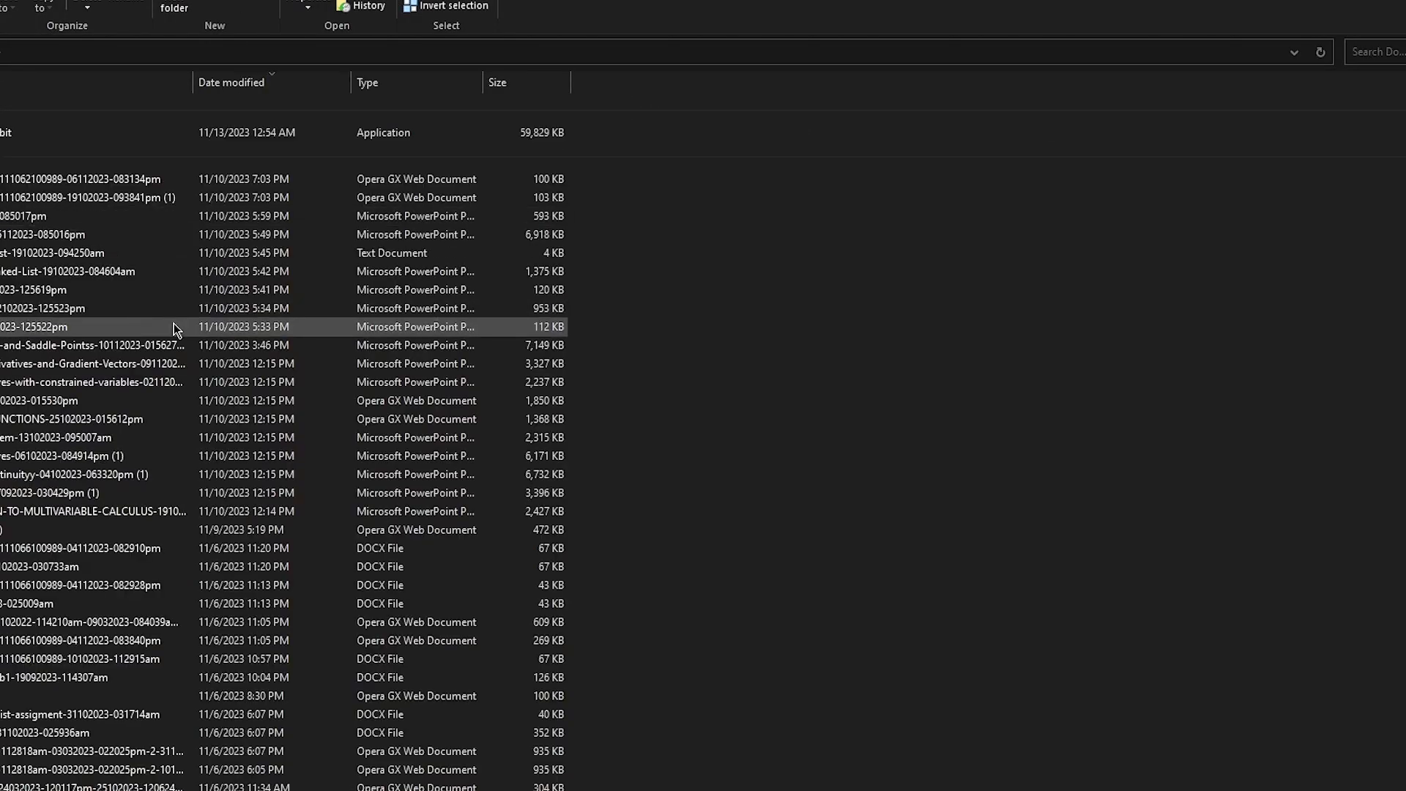
pyautogui.scroll(2, 174, 323)
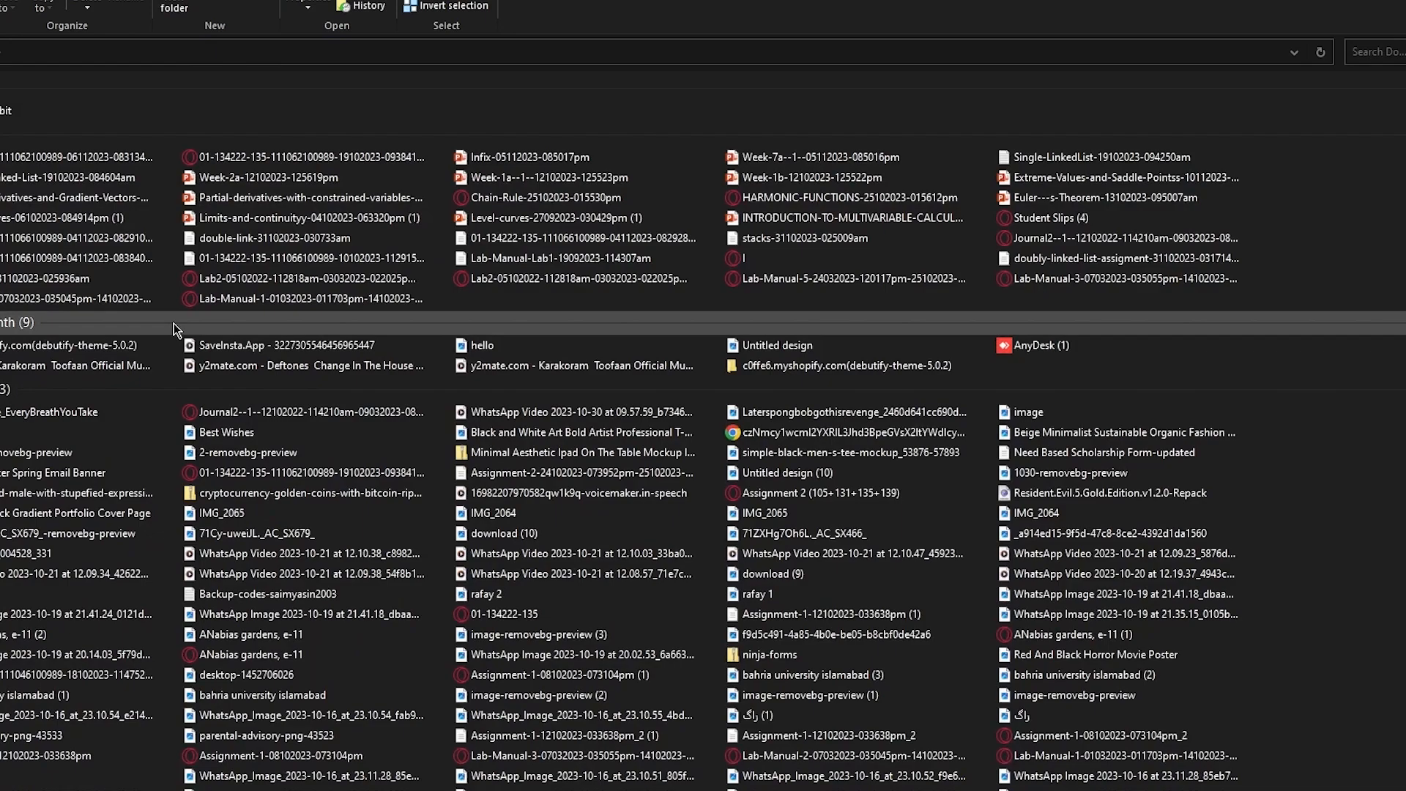
pyautogui.scroll(-3, 350, 503)
pyautogui.scroll(2, 350, 504)
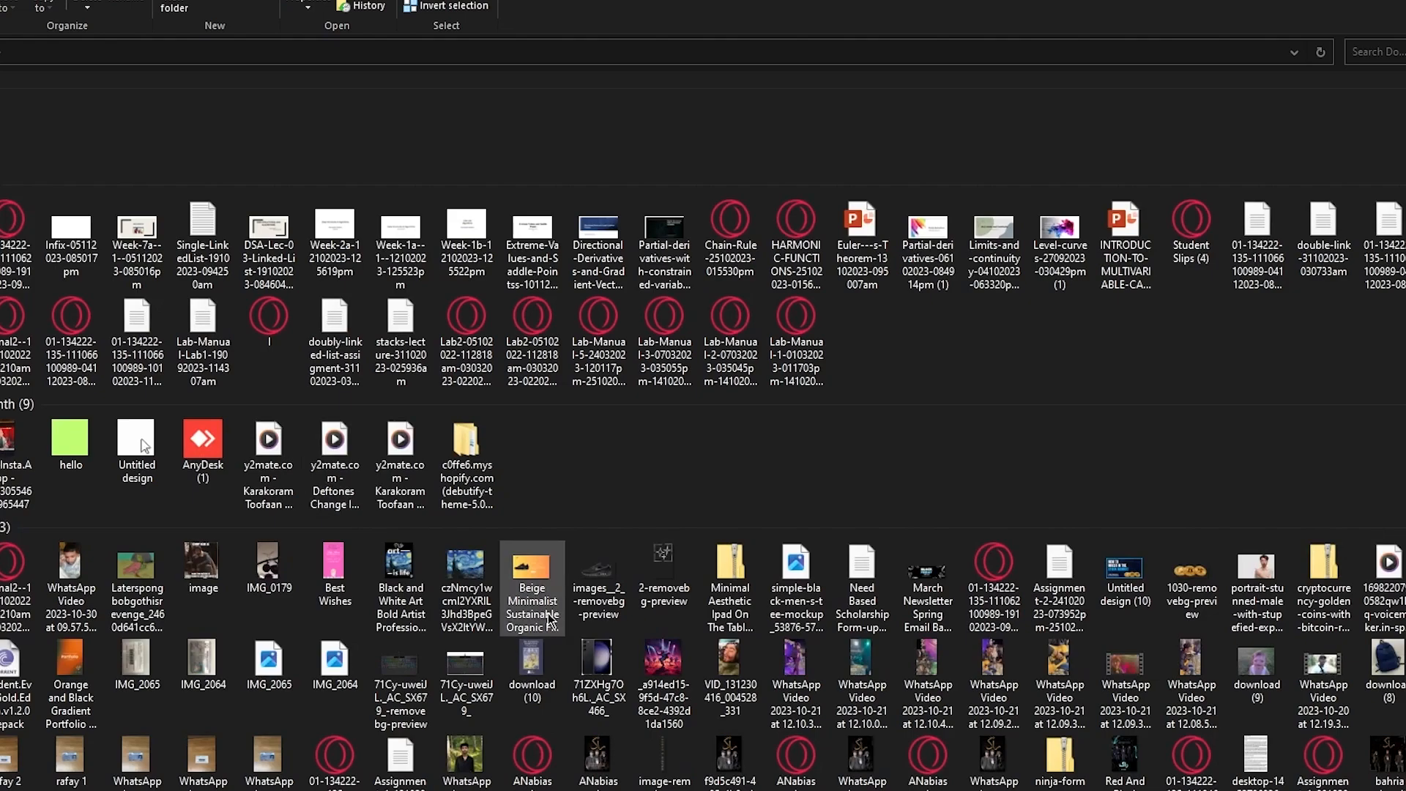
pyautogui.scroll(-3, 551, 619)
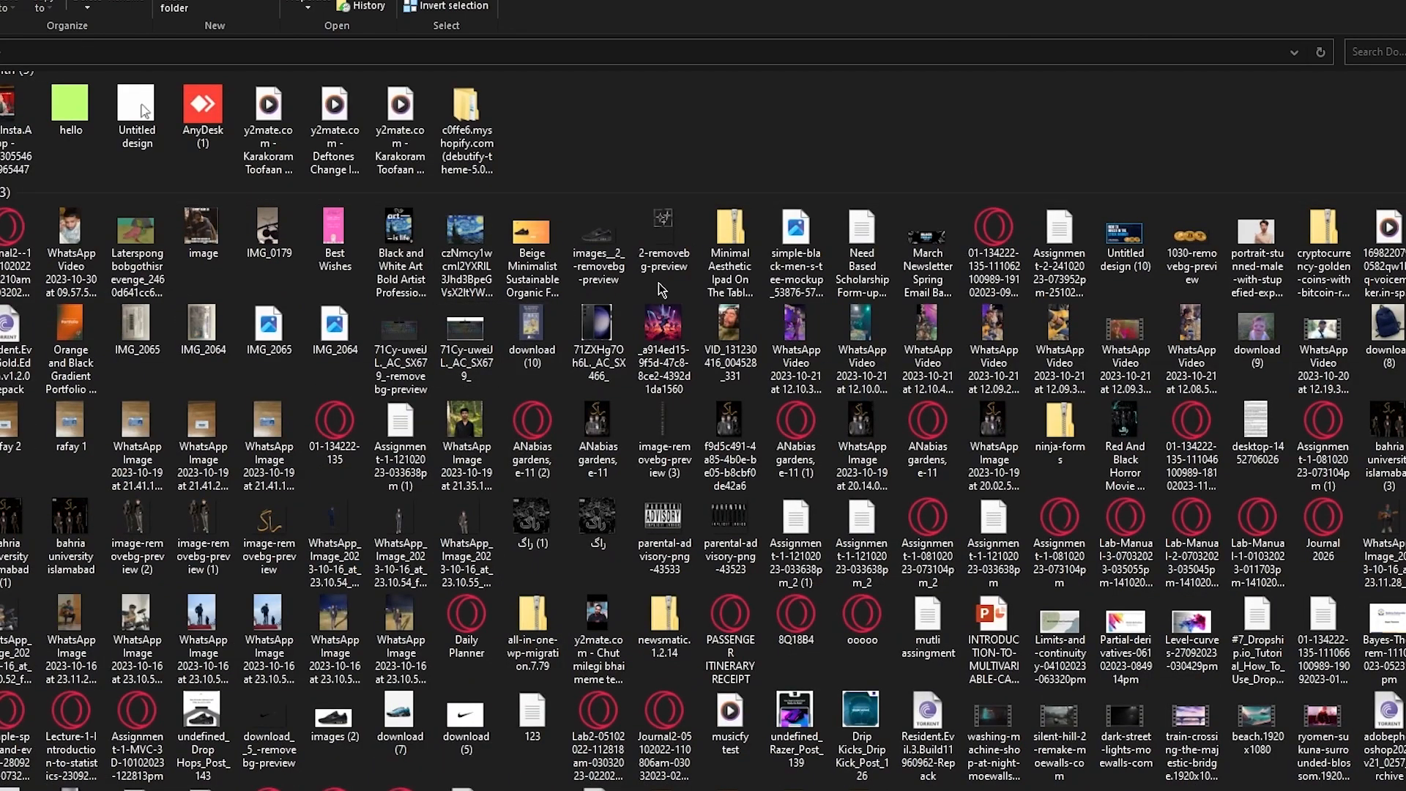
pyautogui.scroll(-2, 744, 401)
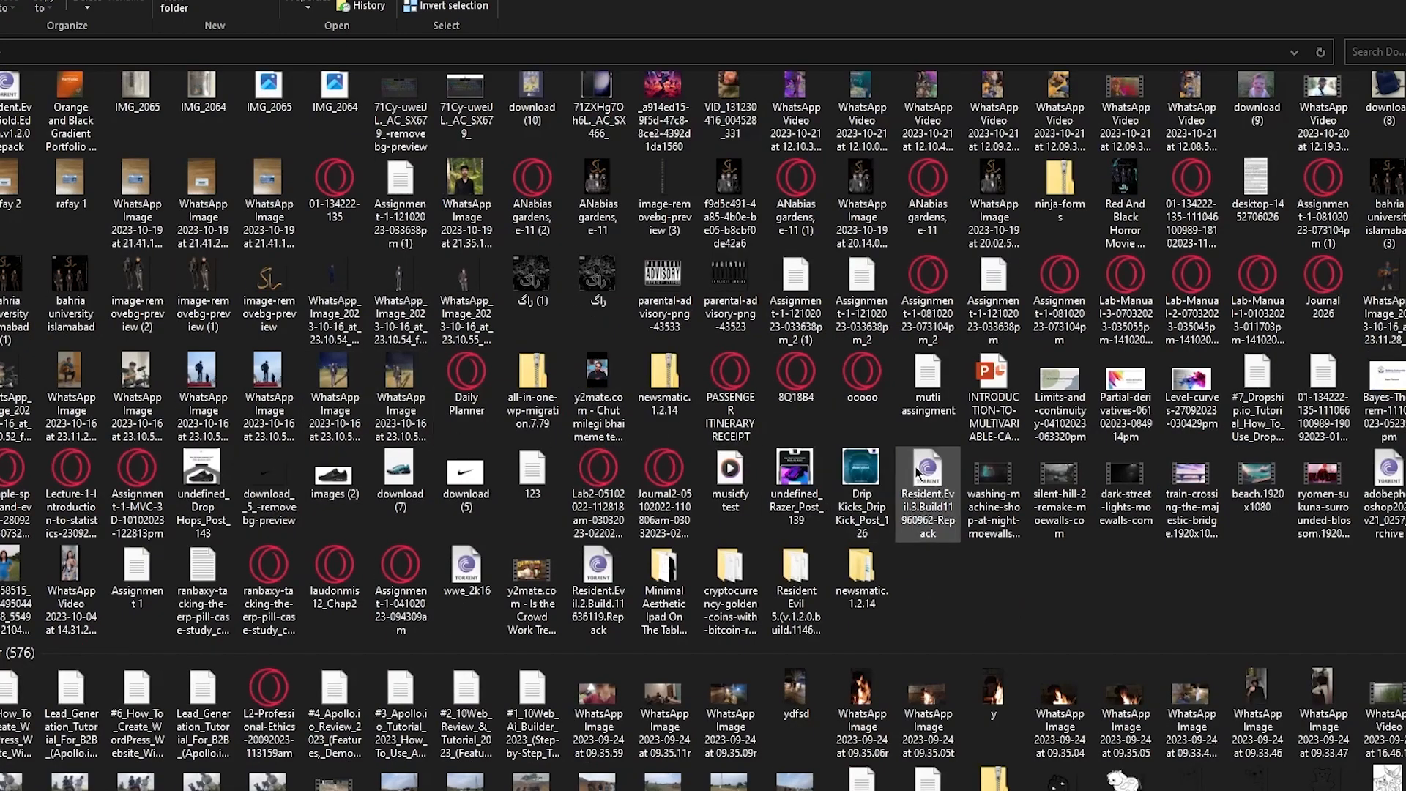
# - View the saved creative undefined_Drop Hops_Post_143, close it and open undefined_Razer_Post_139
pyautogui.doubleClick(217, 466)
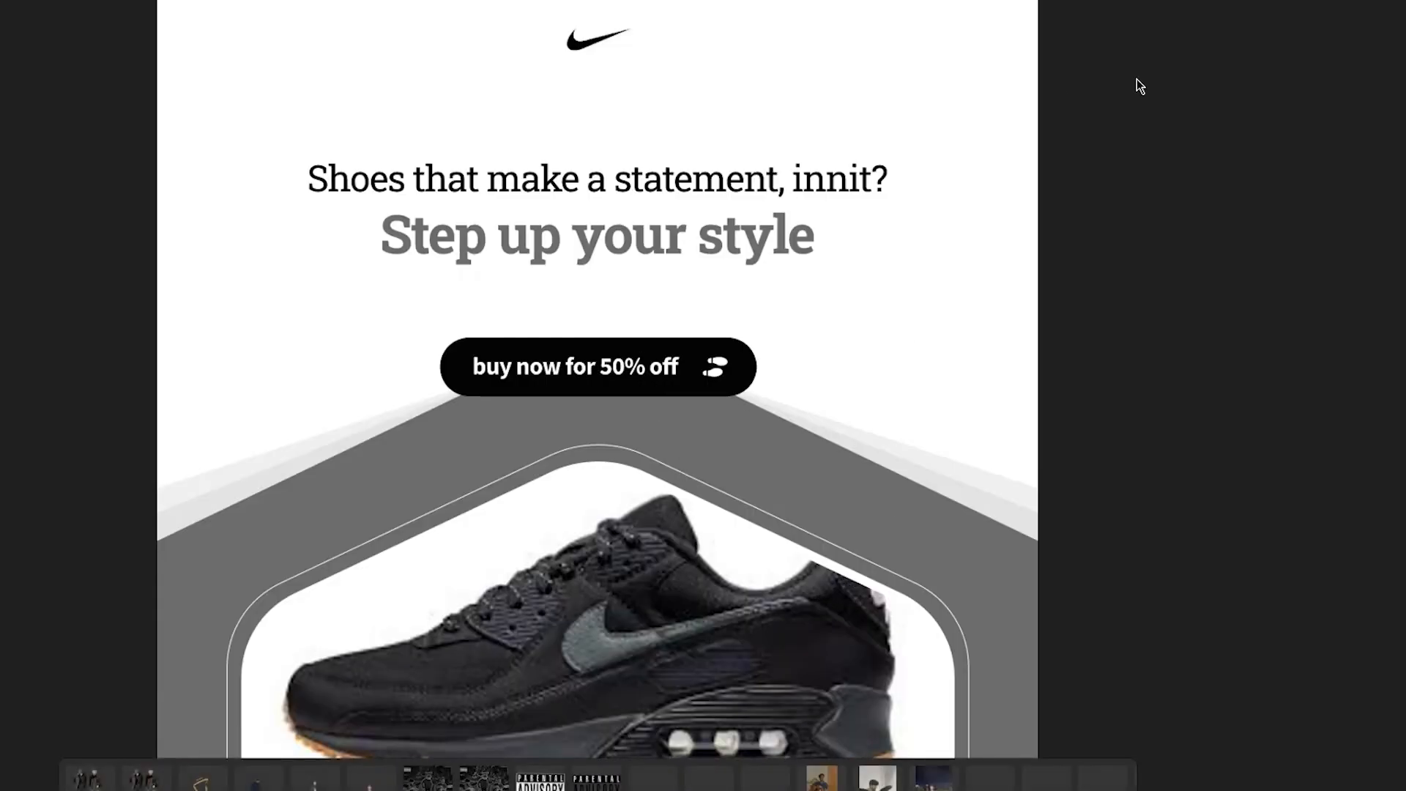
pyautogui.click(1402, 3)
pyautogui.doubleClick(813, 485)
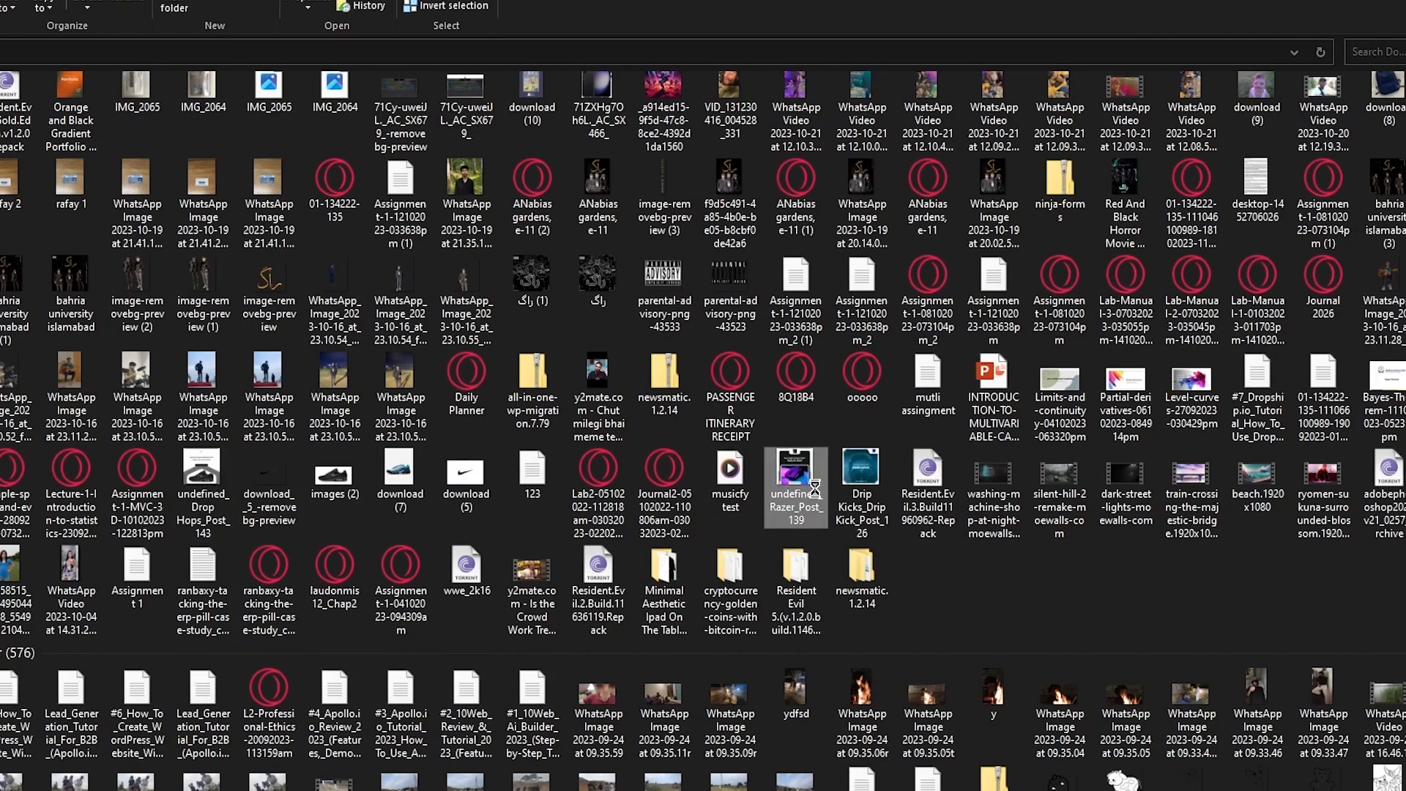